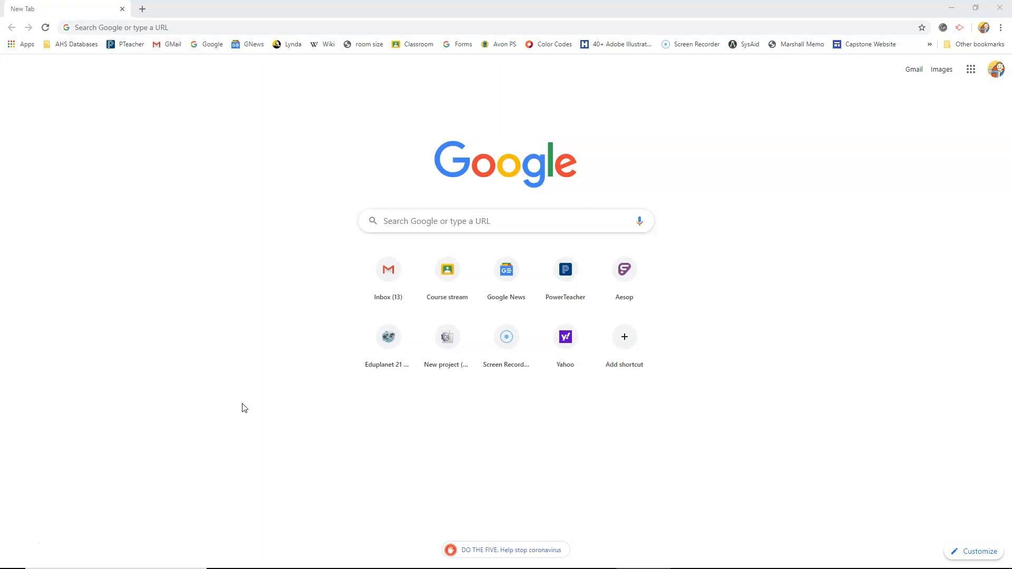
Step: Search the web for "piskel" and open the Piskel free online sprite editor site
left_click(399, 220)
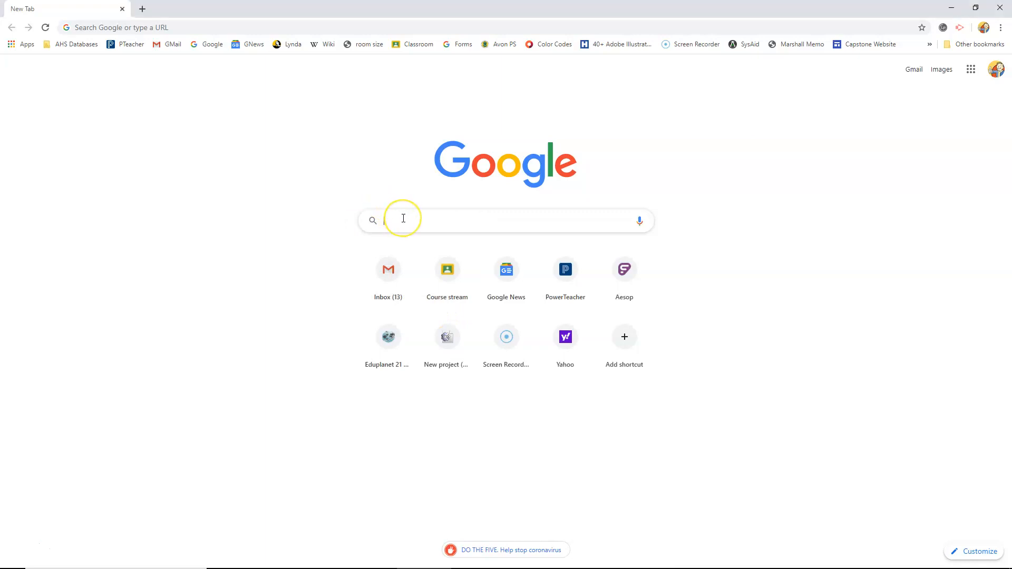
type("pis")
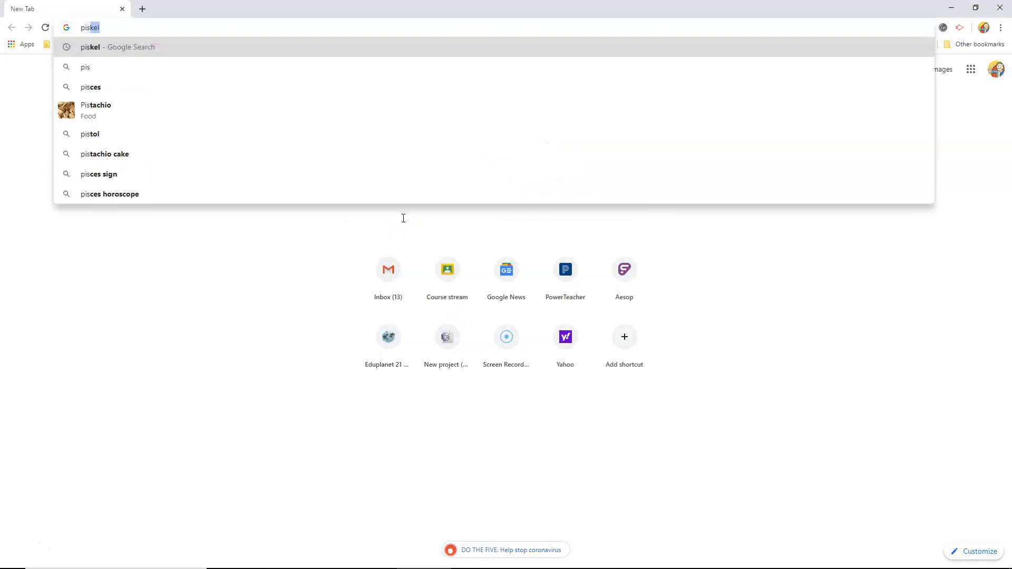
type("kel")
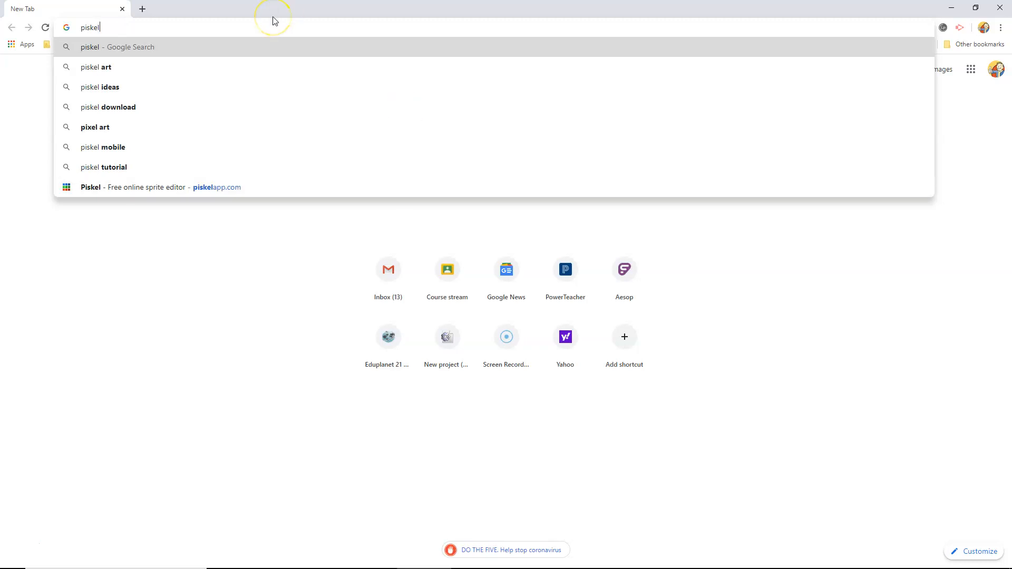
key("Return")
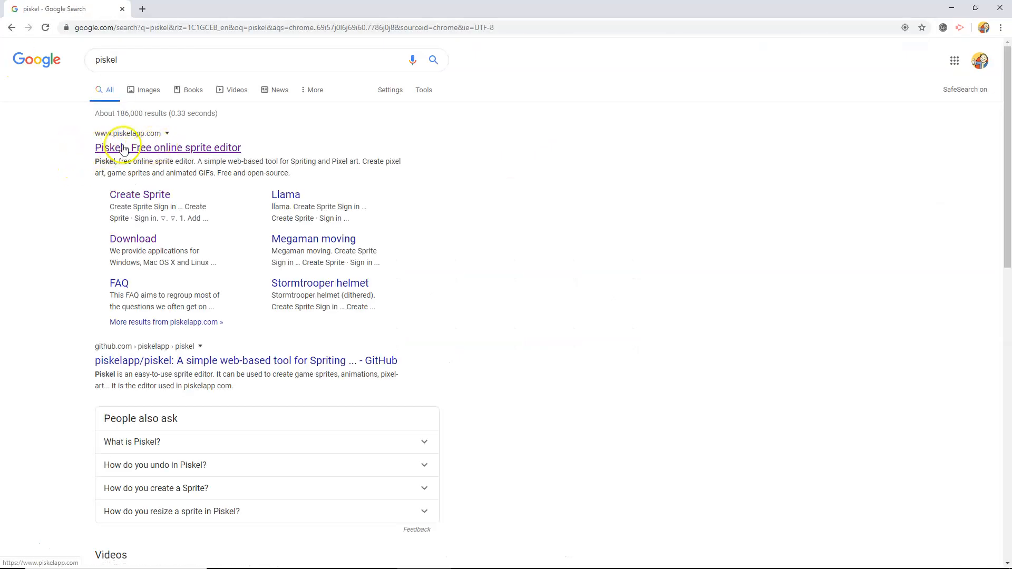
left_click(143, 152)
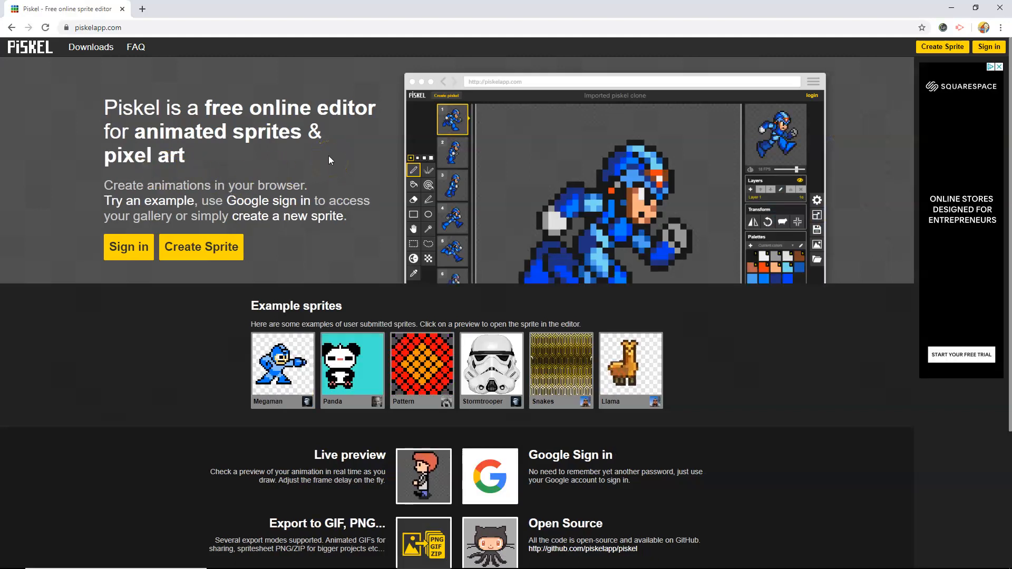
Step: Create a new sprite in the online editor without signing in
left_click(124, 250)
left_click(201, 249)
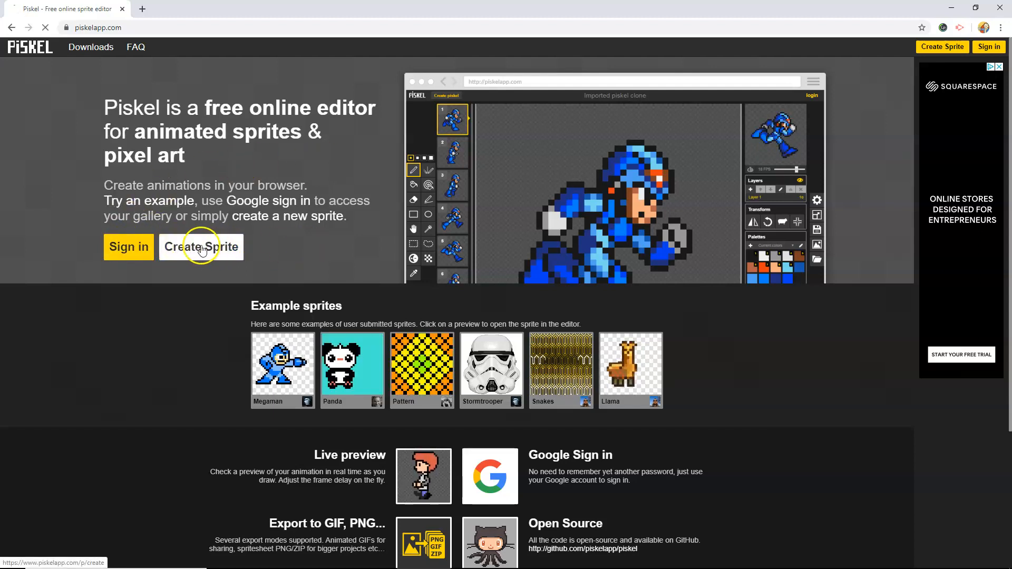
left_click(199, 251)
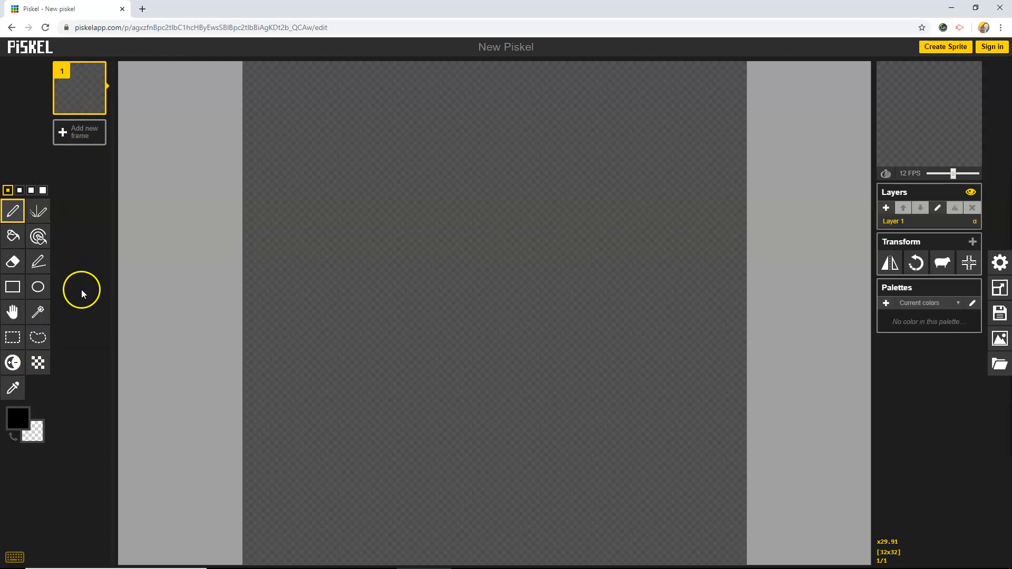
Step: Add four new blank frames to the sprite
left_click(81, 133)
left_click(82, 191)
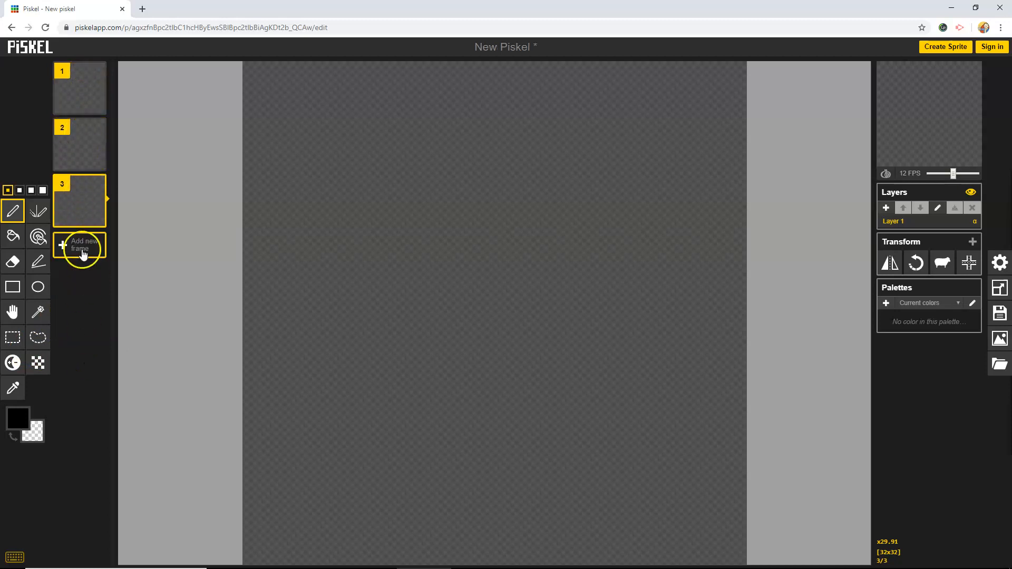
left_click(83, 247)
left_click(82, 312)
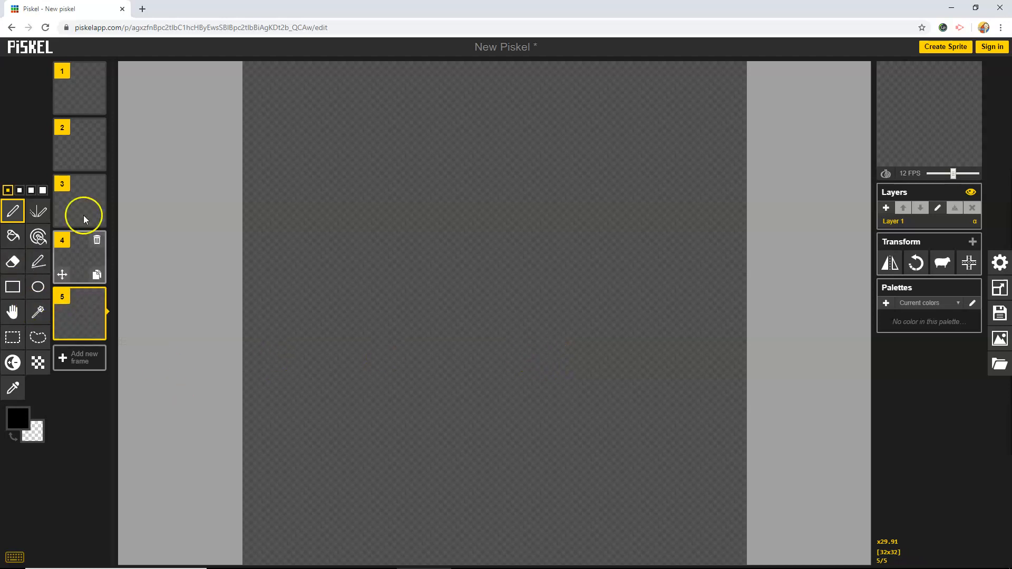
Step: Delete the four added frames and keep only frame 1
left_click(73, 90)
left_click(97, 296)
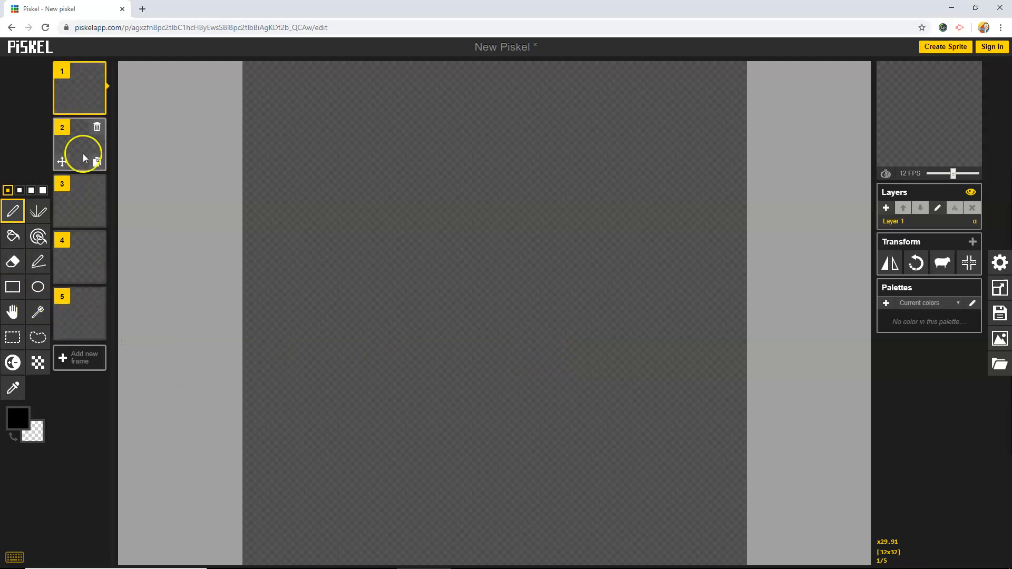
left_click(97, 127)
left_click(97, 128)
left_click(97, 127)
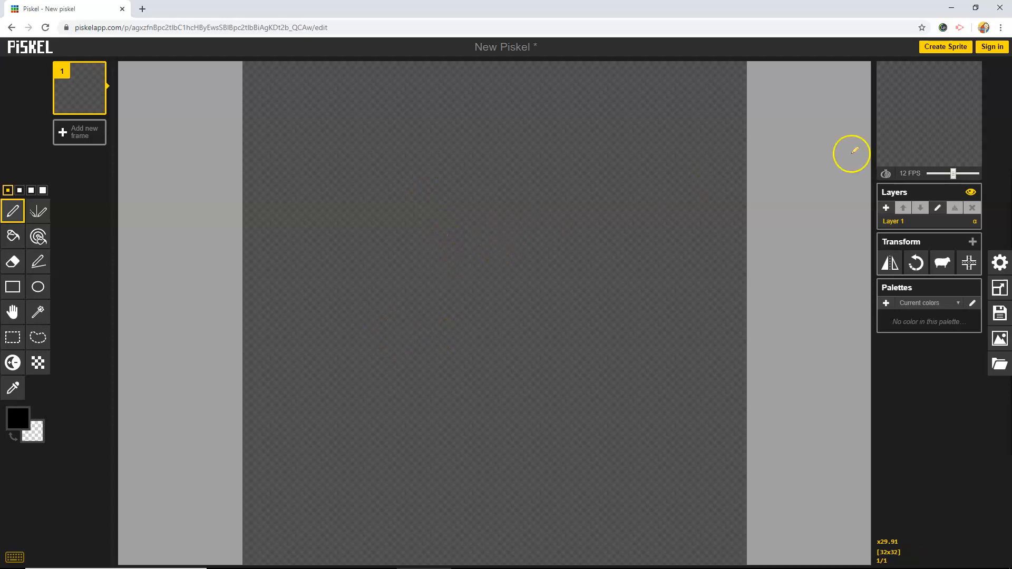
Step: Set the animation preview speed to 16 FPS
mouse_move(930, 105)
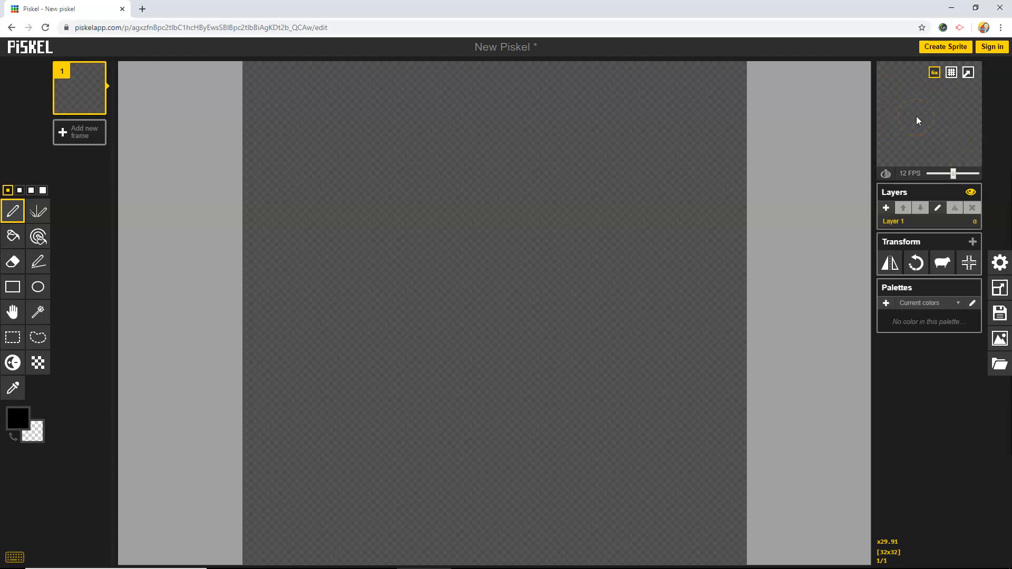
left_click_drag(952, 176, 949, 179)
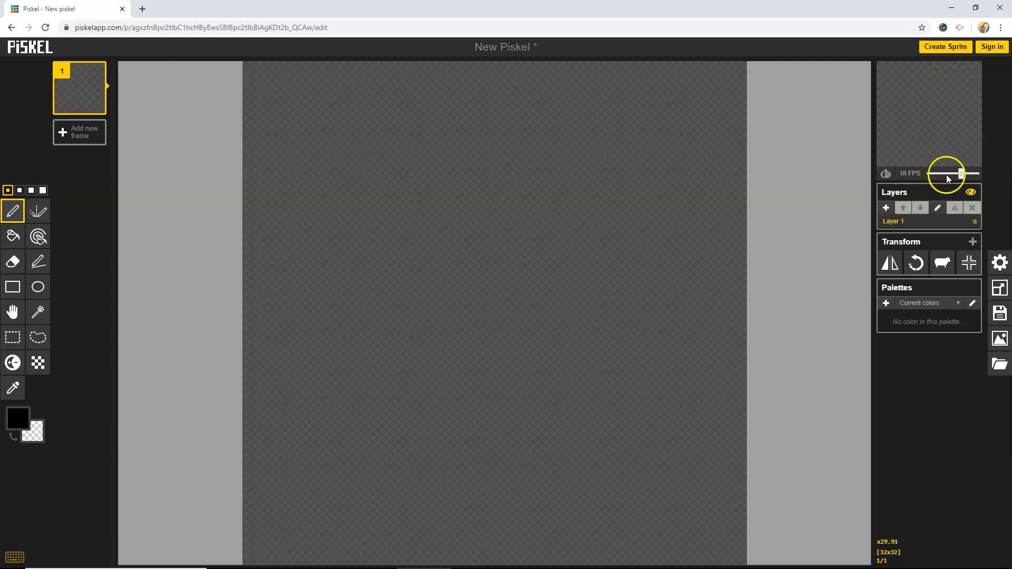
Step: Examine the miscellaneous settings for background, layer opacity, maximum FPS and color format
left_click(999, 263)
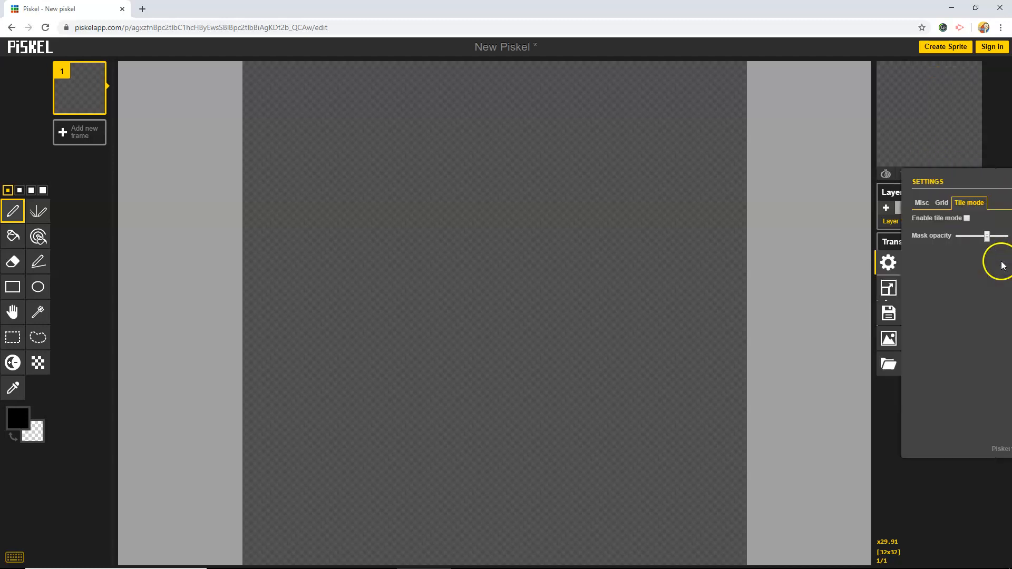
left_click(886, 206)
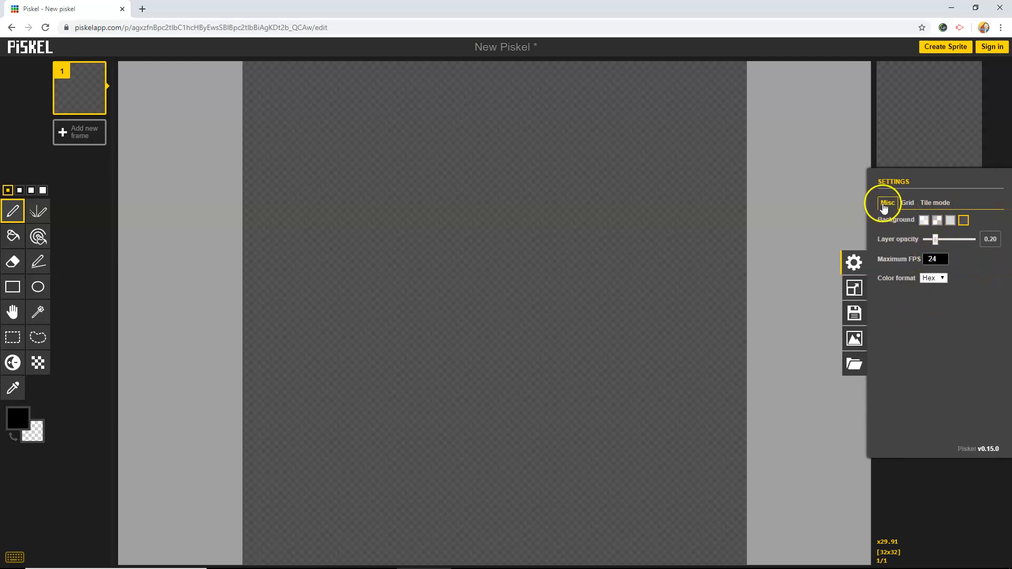
left_click(855, 263)
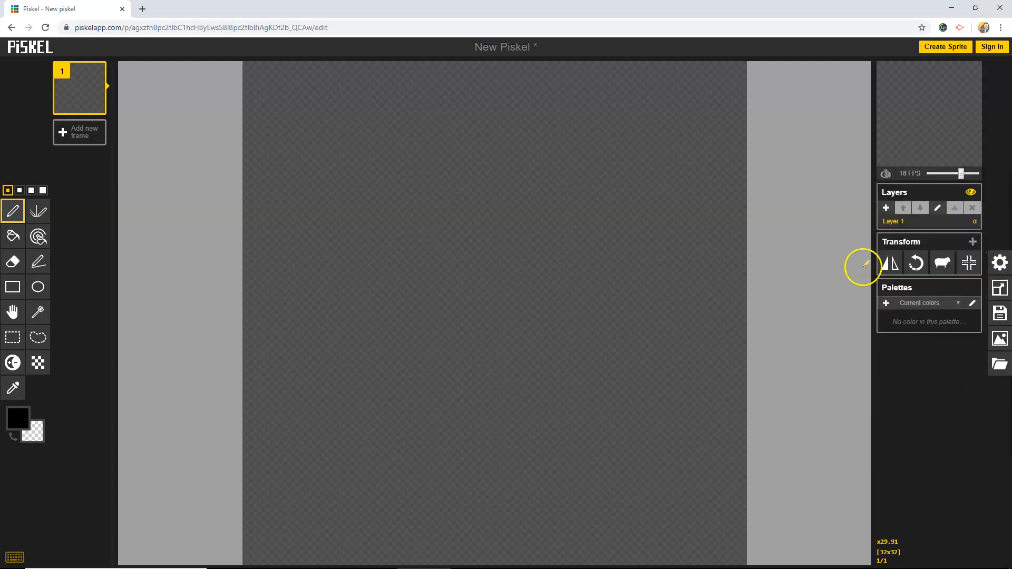
left_click(997, 266)
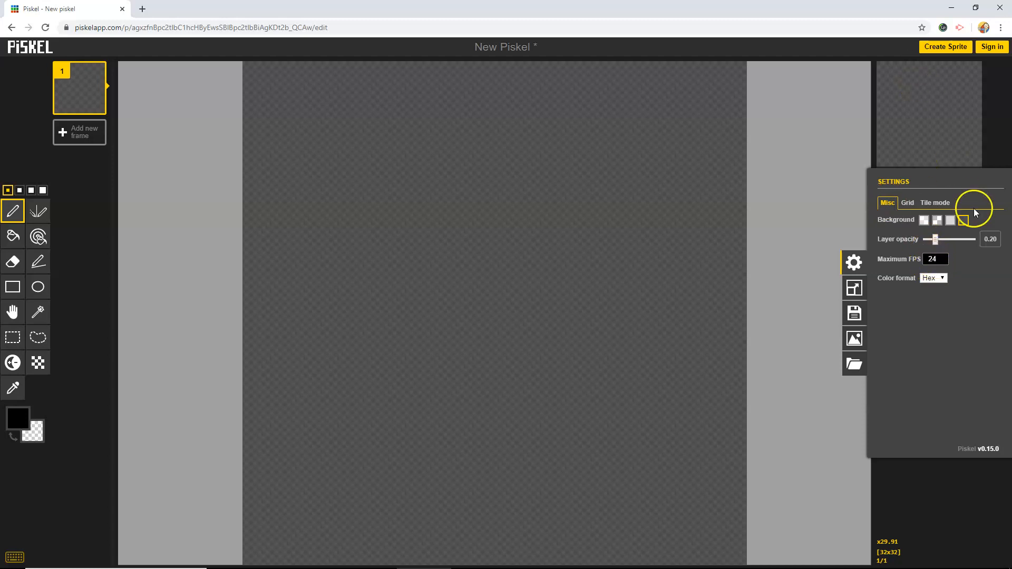
left_click(831, 144)
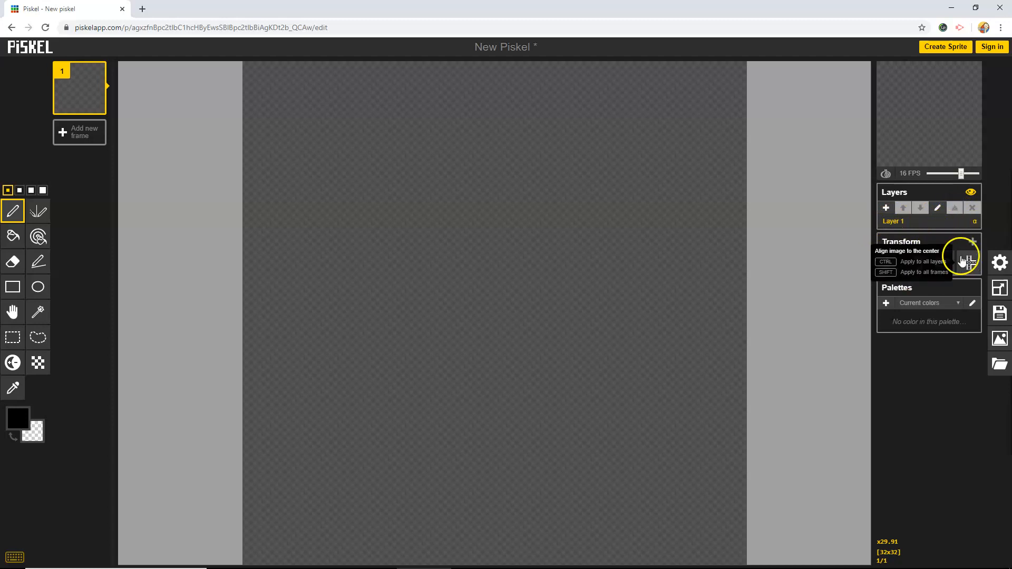
Step: Try two lighter canvas backgrounds in the settings and switch back to the dark background
left_click(1000, 265)
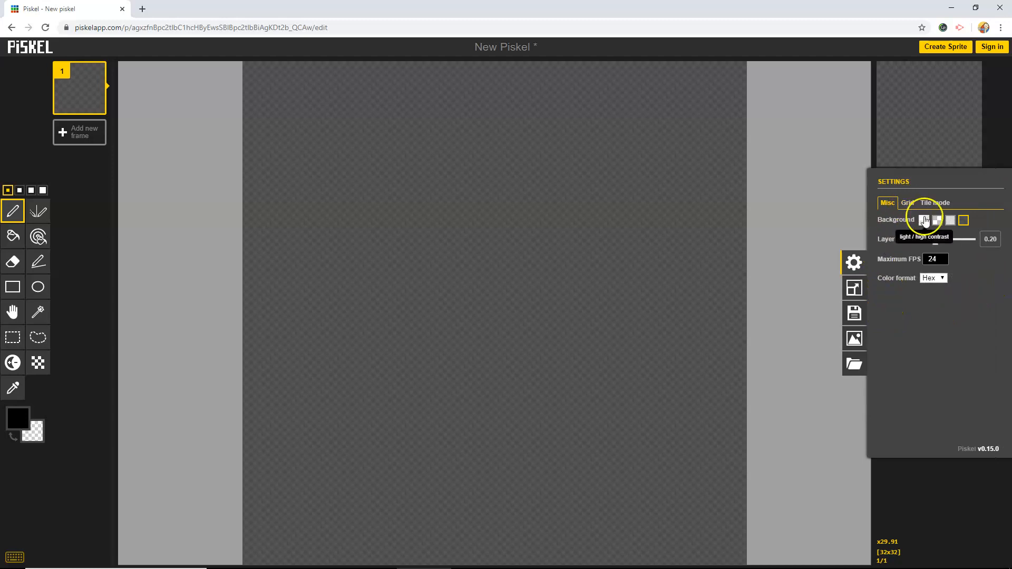
left_click(950, 220)
left_click(938, 221)
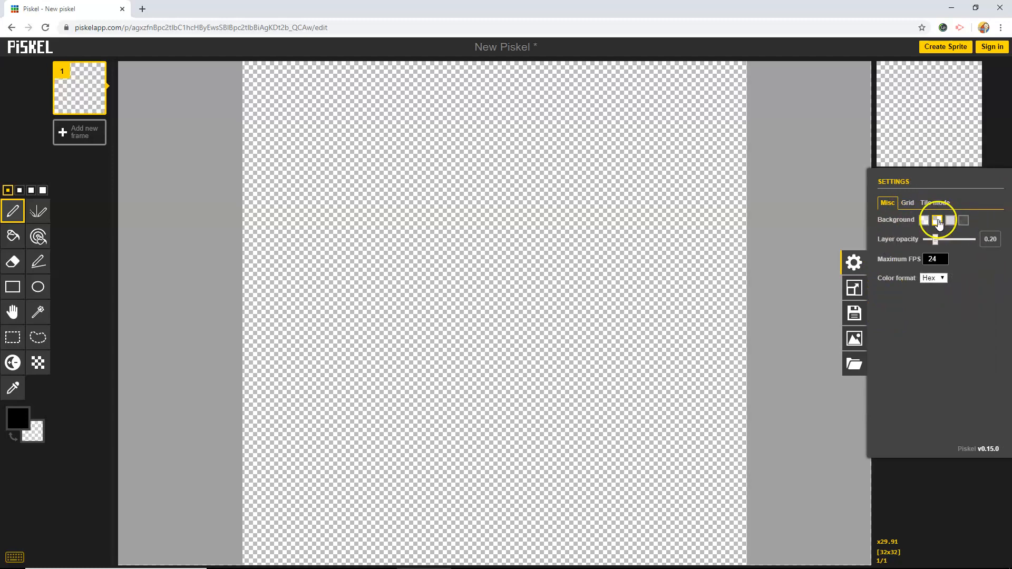
left_click(964, 220)
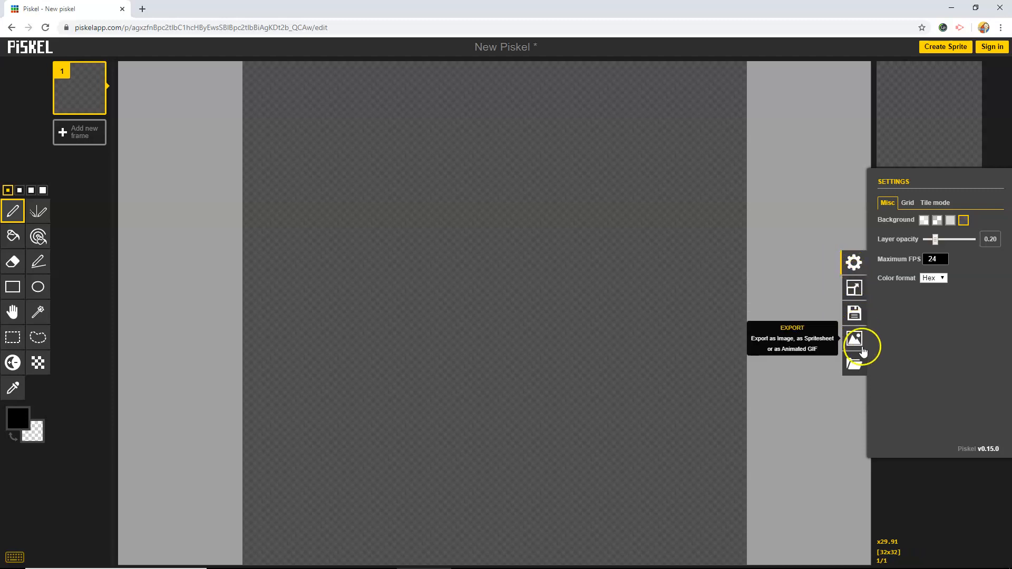
Step: Enter 64 px for the canvas width and height with the aspect ratio unlocked, and leave the resize settings without applying them
left_click(854, 289)
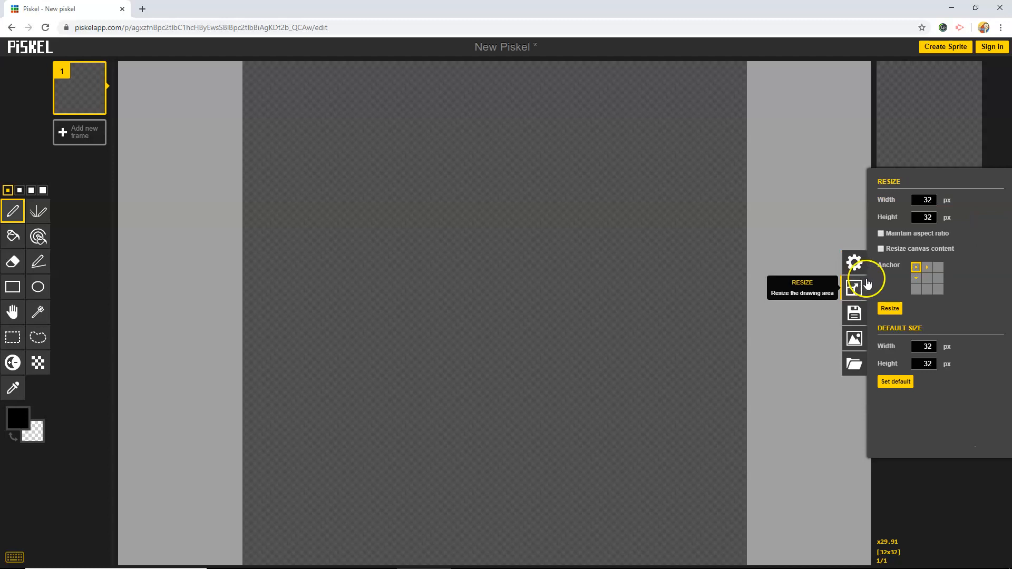
left_click(881, 234)
double_click(926, 200)
type("64")
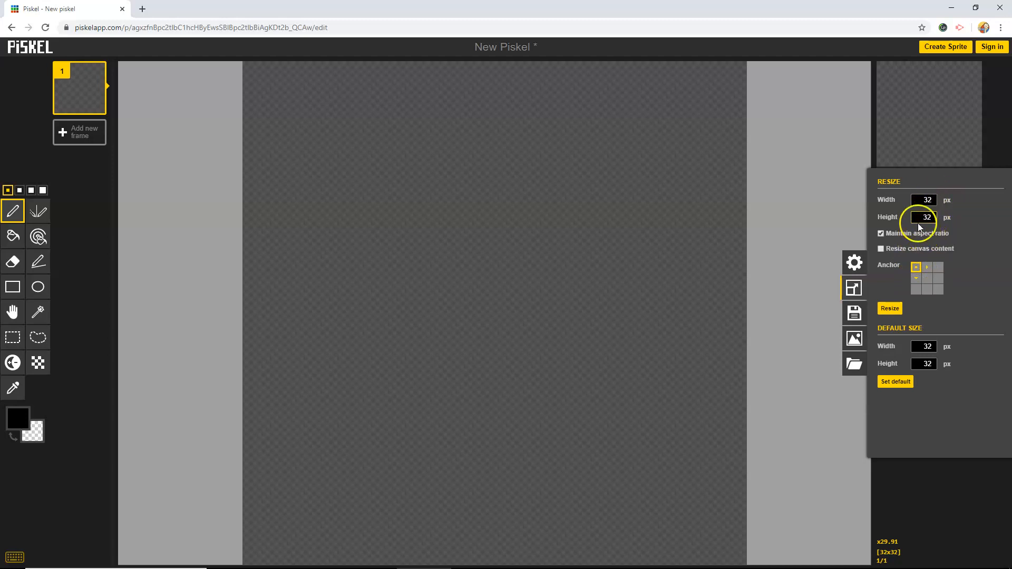
left_click(880, 233)
left_click(925, 217)
type("64")
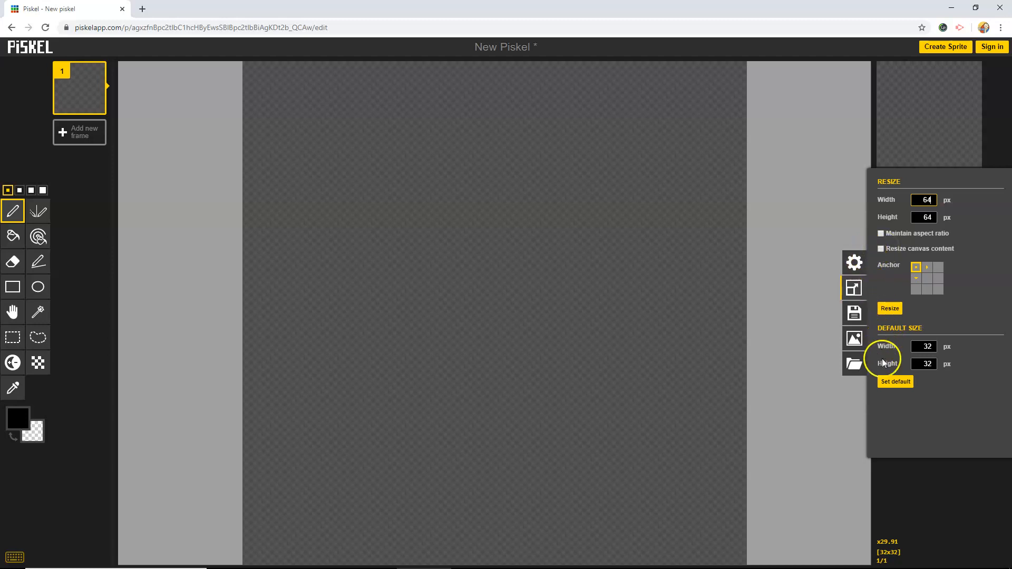
left_click(784, 187)
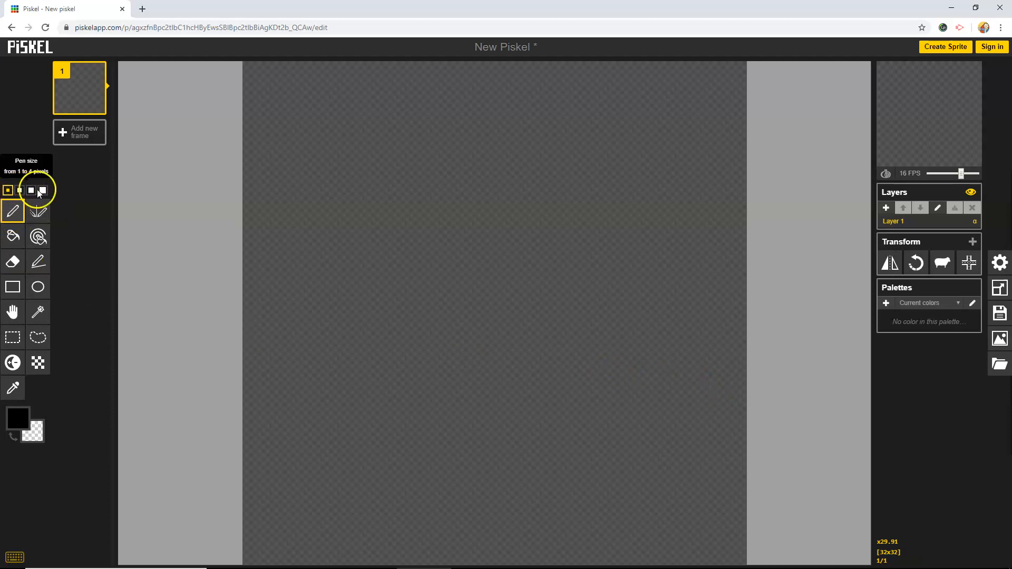
Step: Draw four black squares in a row on the upper canvas with the pen at sizes 1, 2, 3 and 4 pixels
left_click(282, 195)
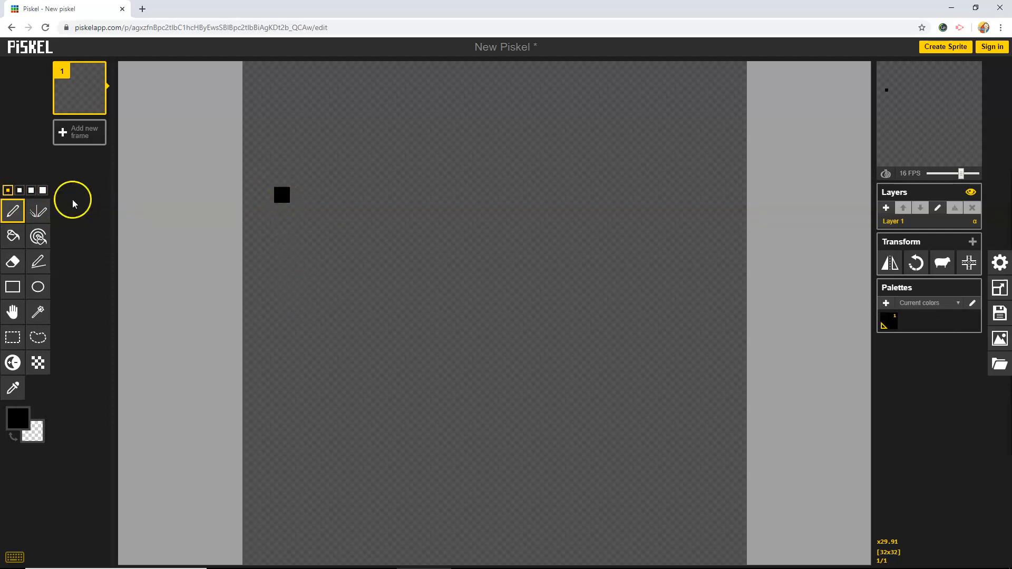
left_click(21, 191)
left_click(326, 195)
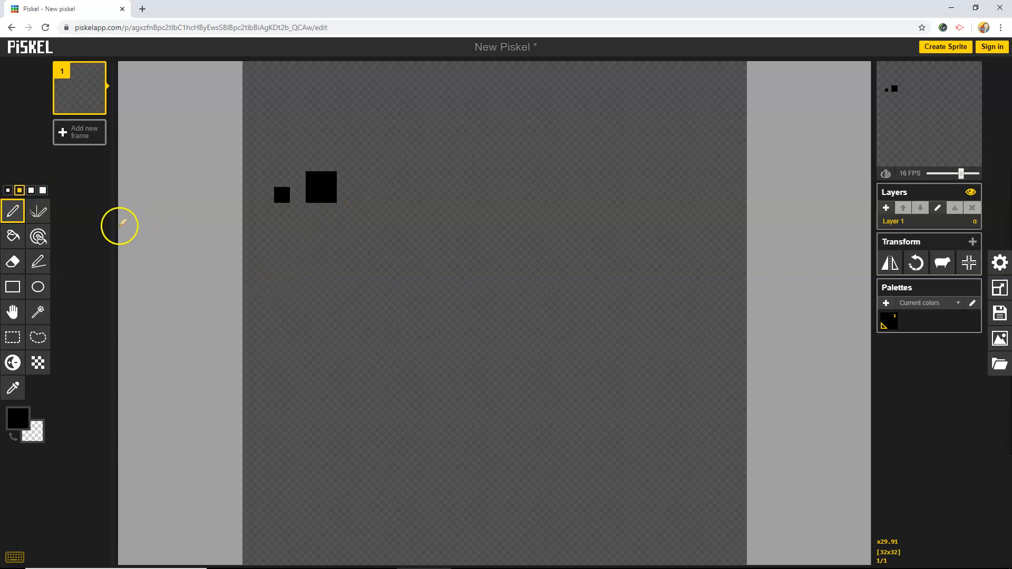
left_click(32, 190)
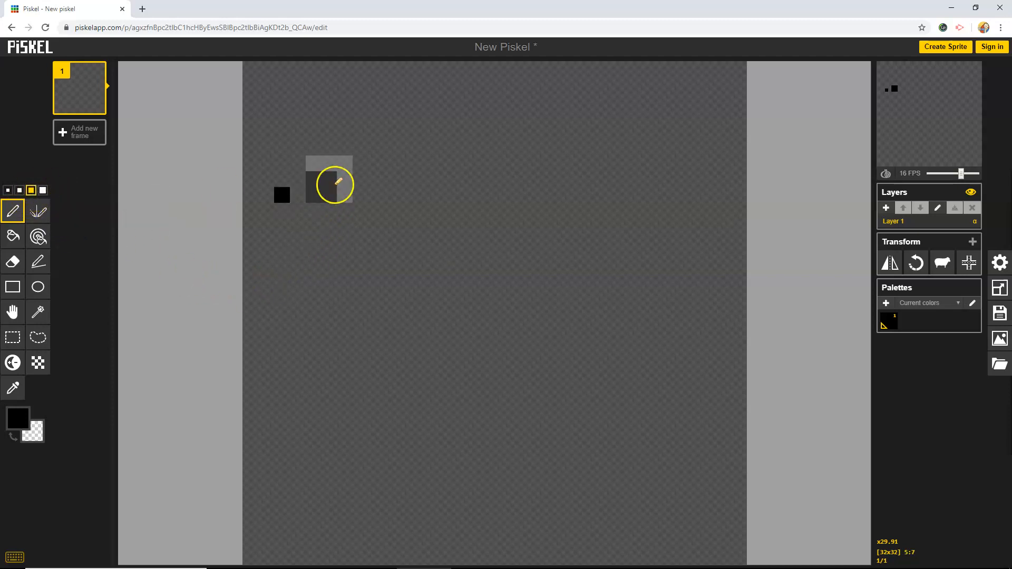
left_click(392, 180)
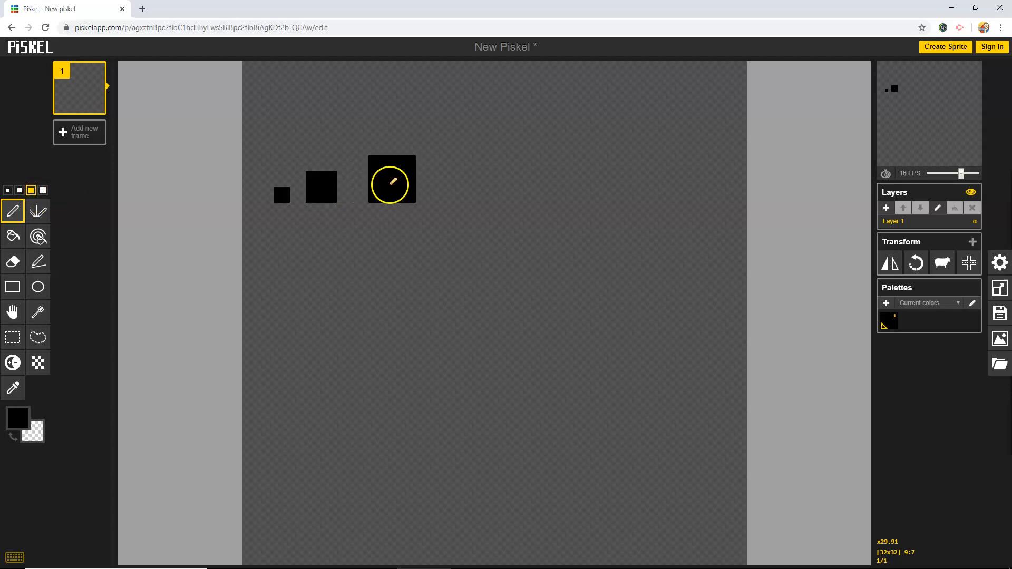
left_click(42, 190)
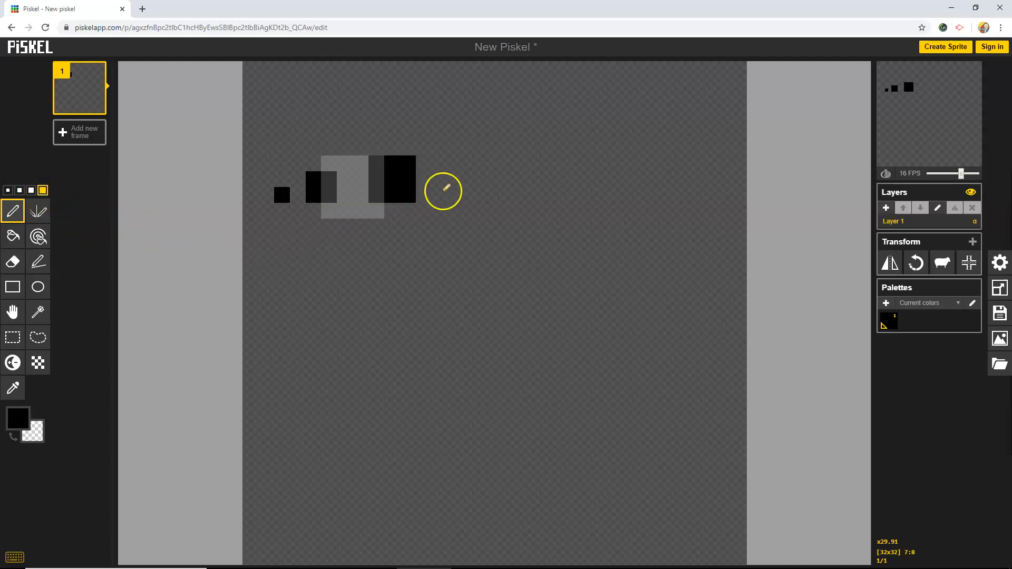
left_click(494, 173)
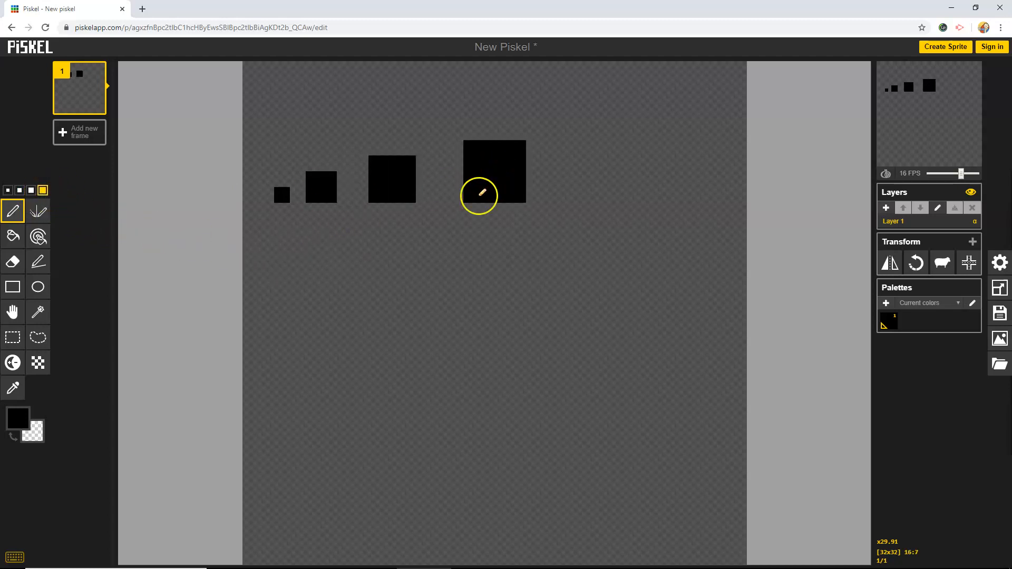
Step: Erase all four black squares, switching the eraser to the 3-pixel size after the largest one
left_click(12, 261)
left_click(501, 173)
left_click(31, 190)
left_click_drag(392, 181, 290, 196)
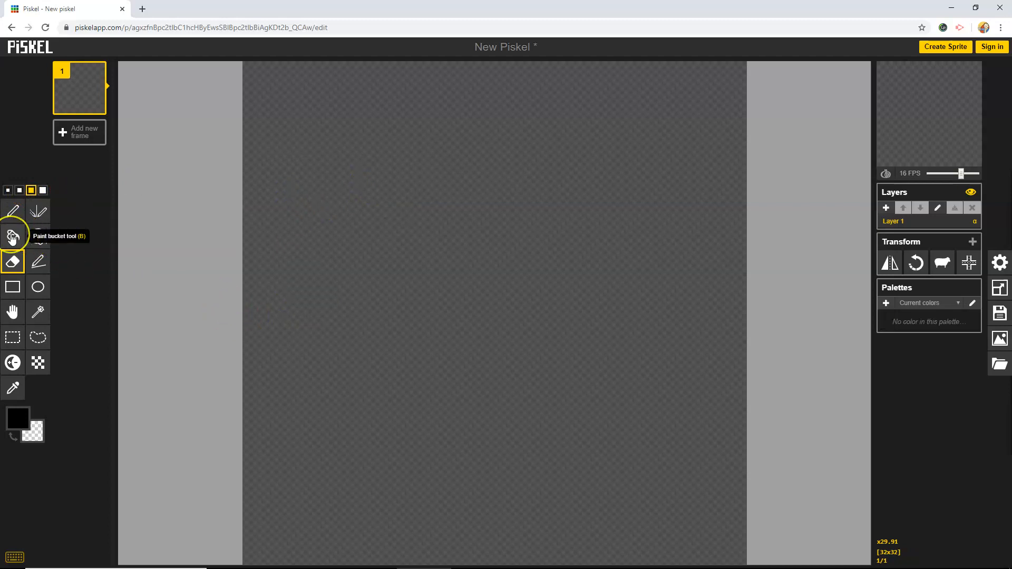
Step: Fill the entire canvas with black using the paint bucket, and swap the primary and secondary colors
left_click(12, 239)
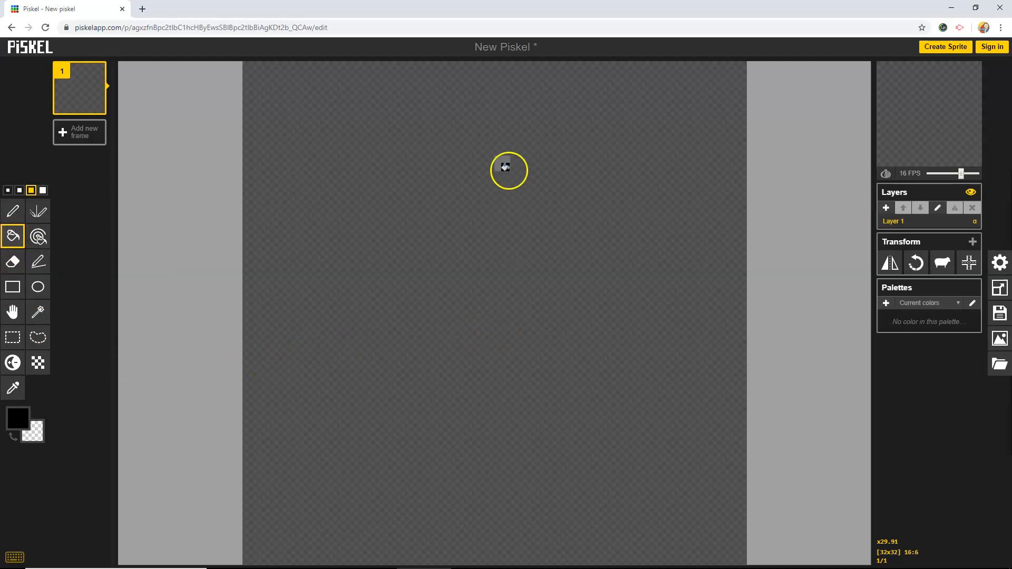
left_click(506, 195)
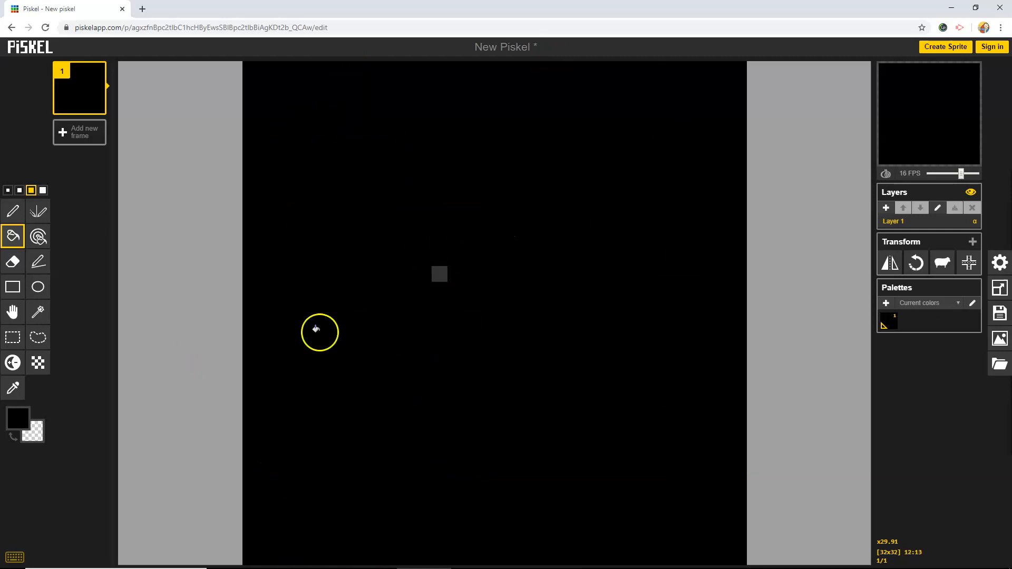
left_click(12, 440)
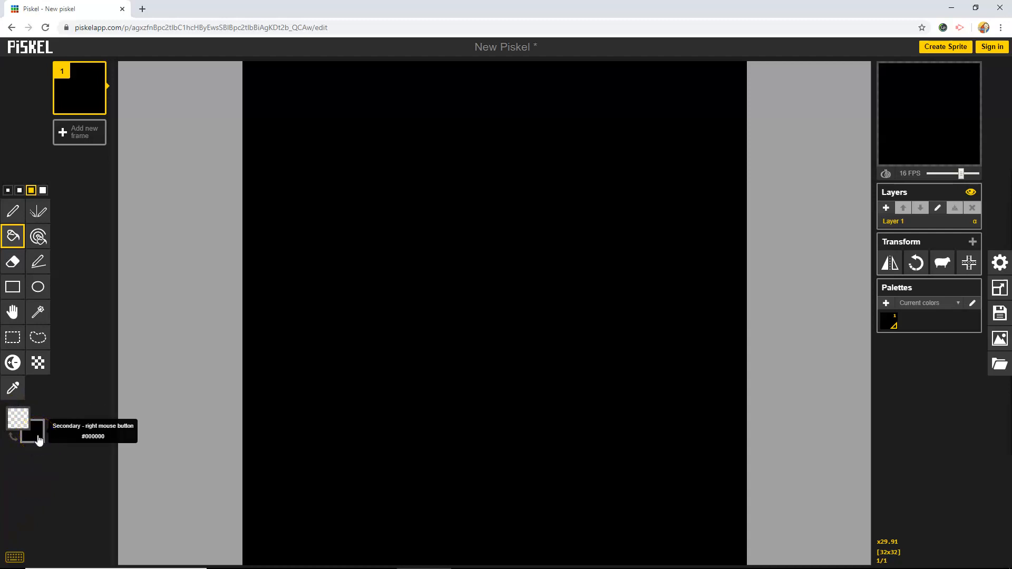
Step: Clear the black canvas with a transparent fill, and alternate black and transparent fills twice, ending on transparent
left_click(37, 438)
left_click(19, 421)
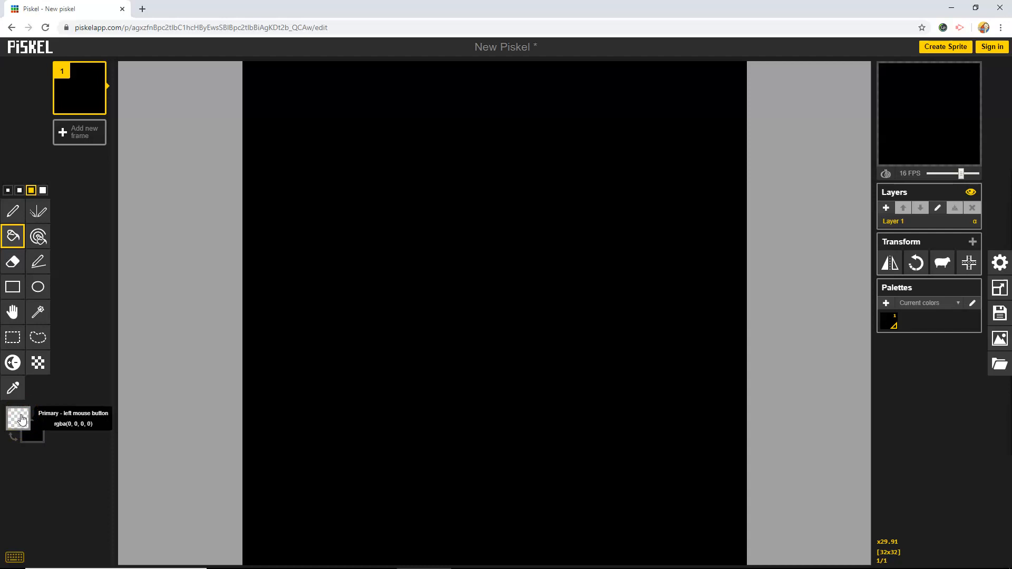
left_click(451, 371)
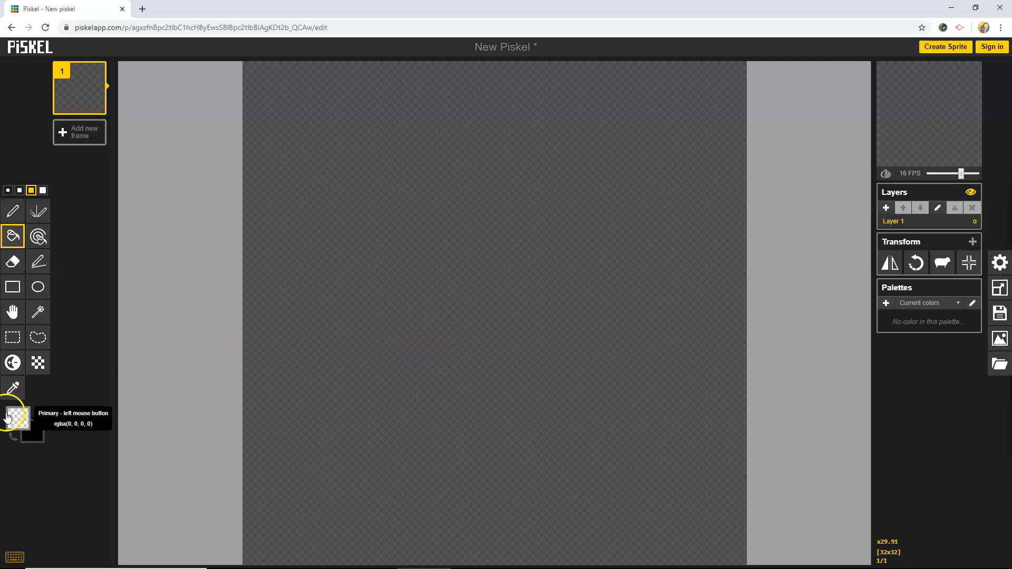
right_click(437, 260)
left_click(438, 260)
right_click(438, 259)
left_click(438, 260)
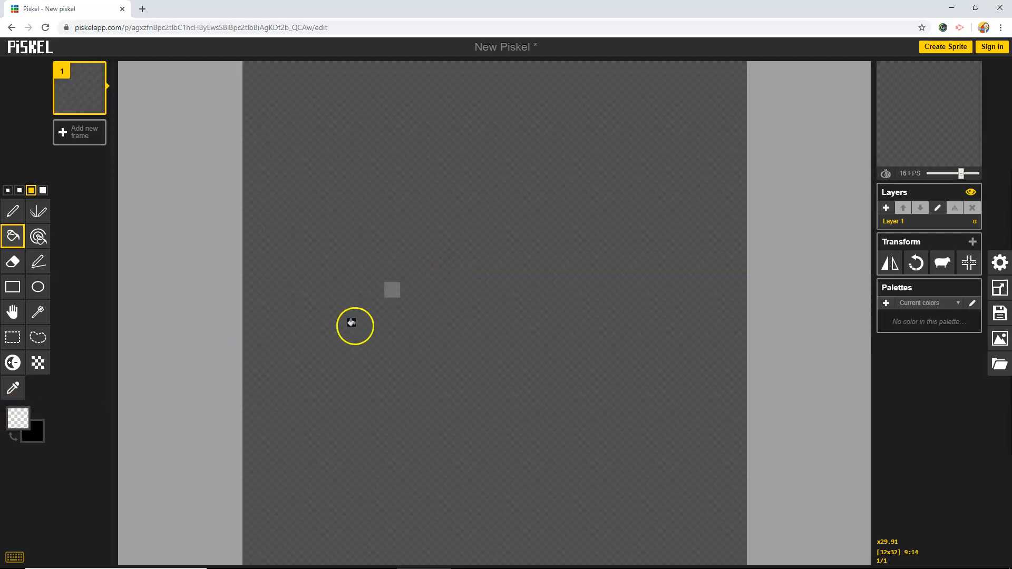
Step: Swap the primary and secondary colors and draw a large black figure eight with the 2-pixel pen
left_click(19, 190)
left_click(10, 214)
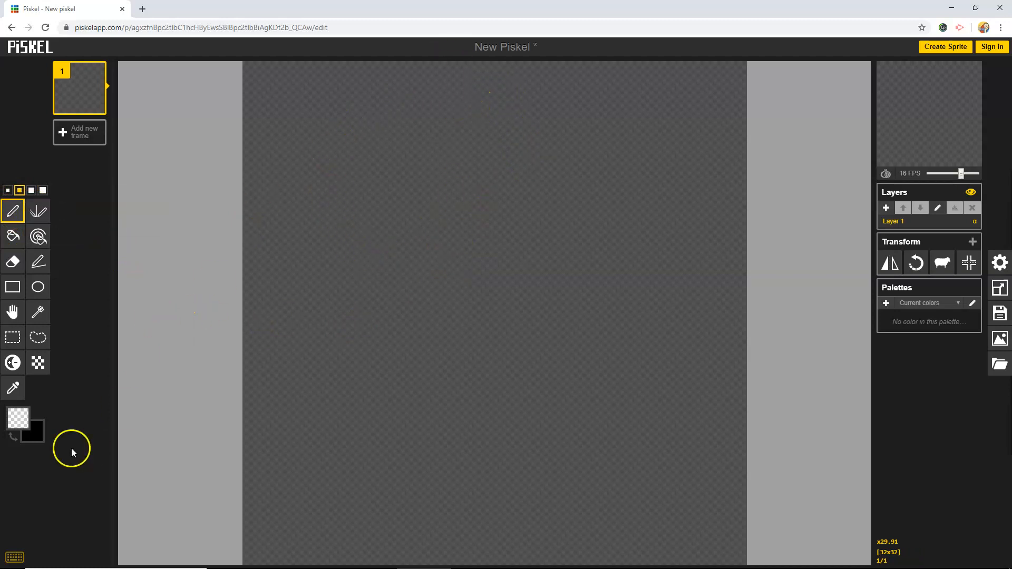
left_click(16, 442)
mouse_move(485, 93)
left_mouse_down()
mouse_move(375, 269)
mouse_move(615, 389)
mouse_move(568, 524)
mouse_move(366, 413)
mouse_move(574, 203)
mouse_move(502, 97)
left_mouse_up()
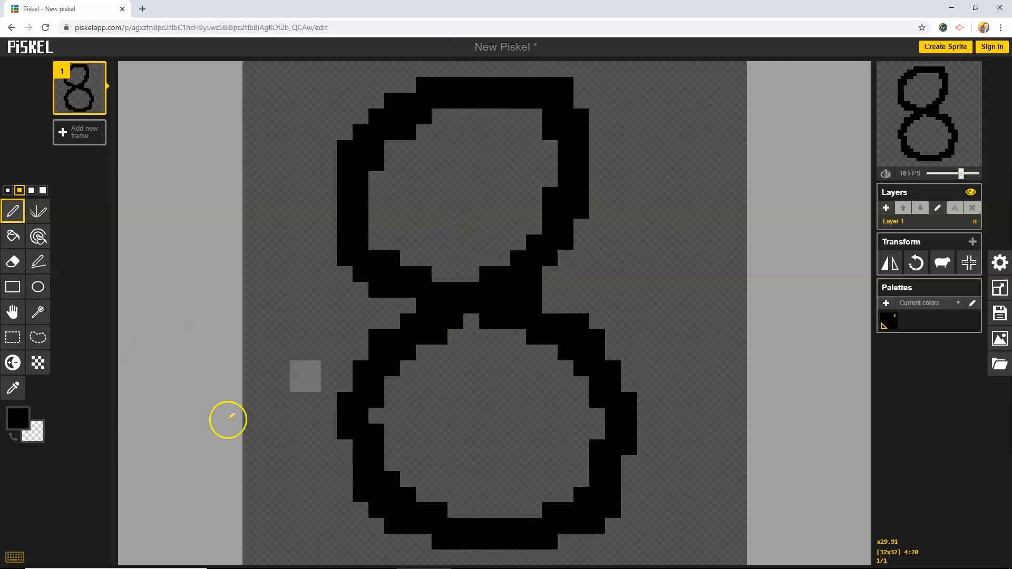
Step: Fill the figure eight's upper loop with yellow (#f2eb00), and clear that fill with the transparent secondary color
left_click(20, 422)
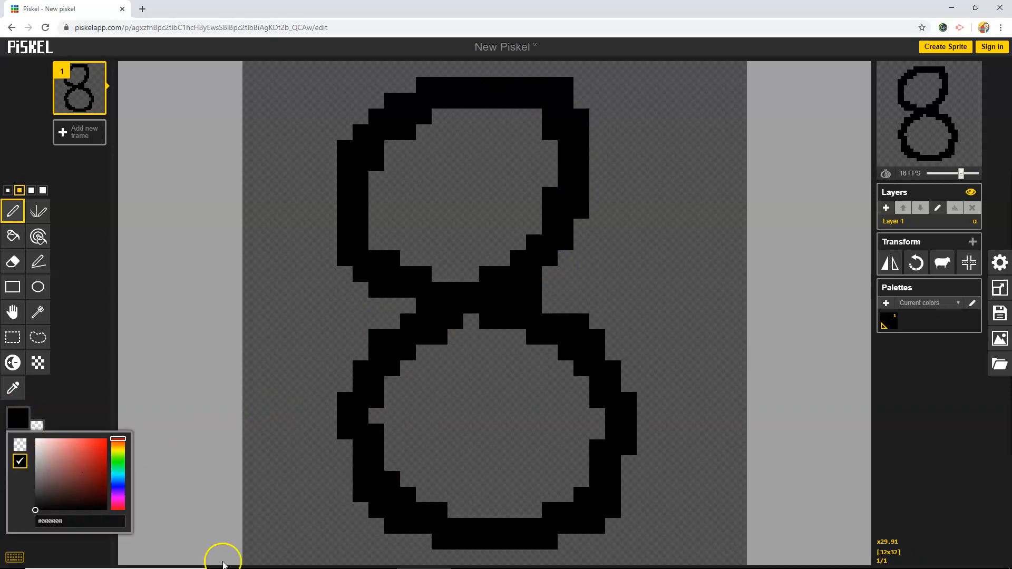
left_click(118, 451)
left_click_drag(89, 447, 108, 441)
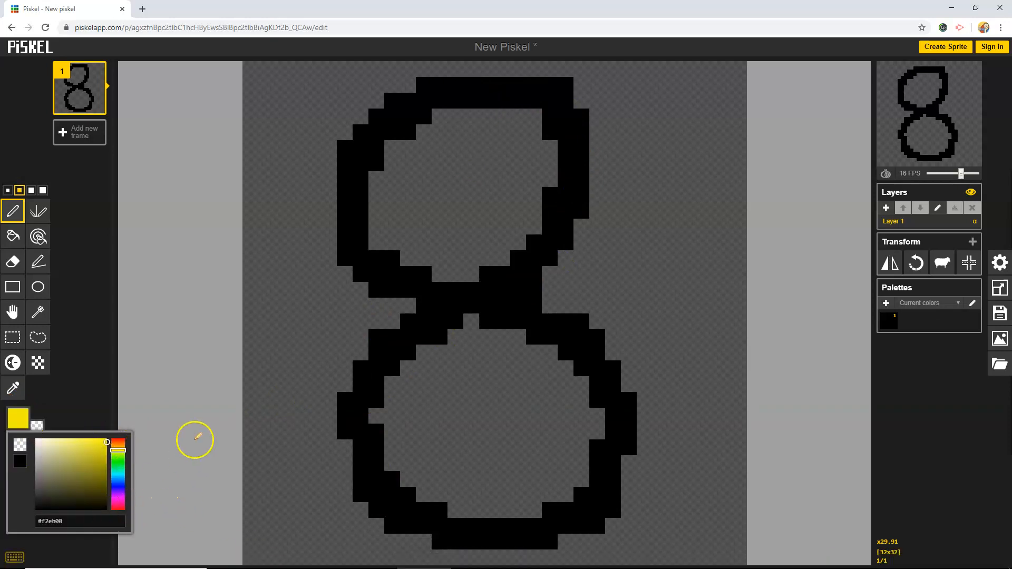
left_click(13, 237)
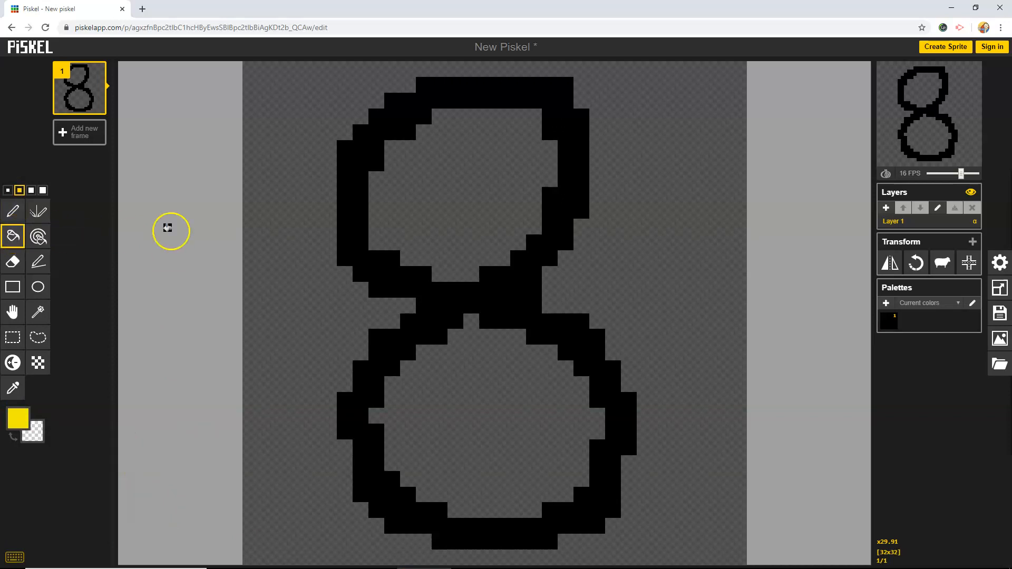
left_click(472, 183)
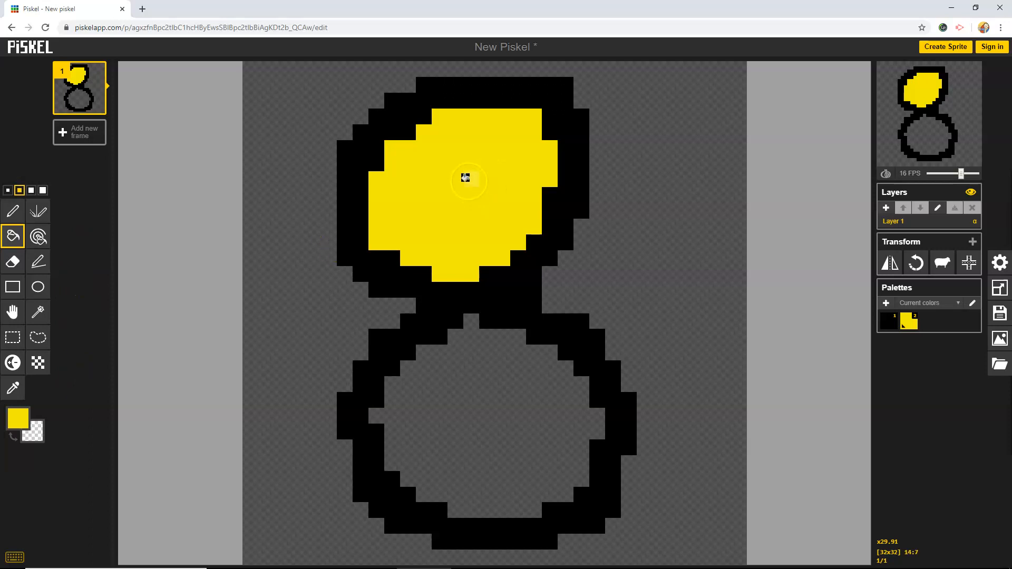
right_click(466, 177)
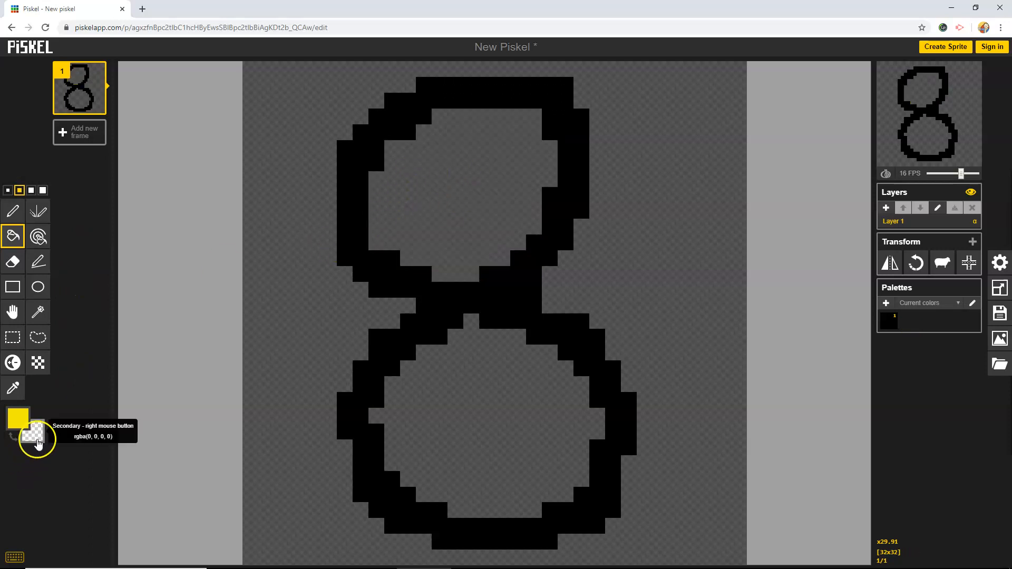
Step: Erase a gap in the upper loop, try a yellow fill and undo it, and clear the black outline with a transparent fill
left_click(12, 262)
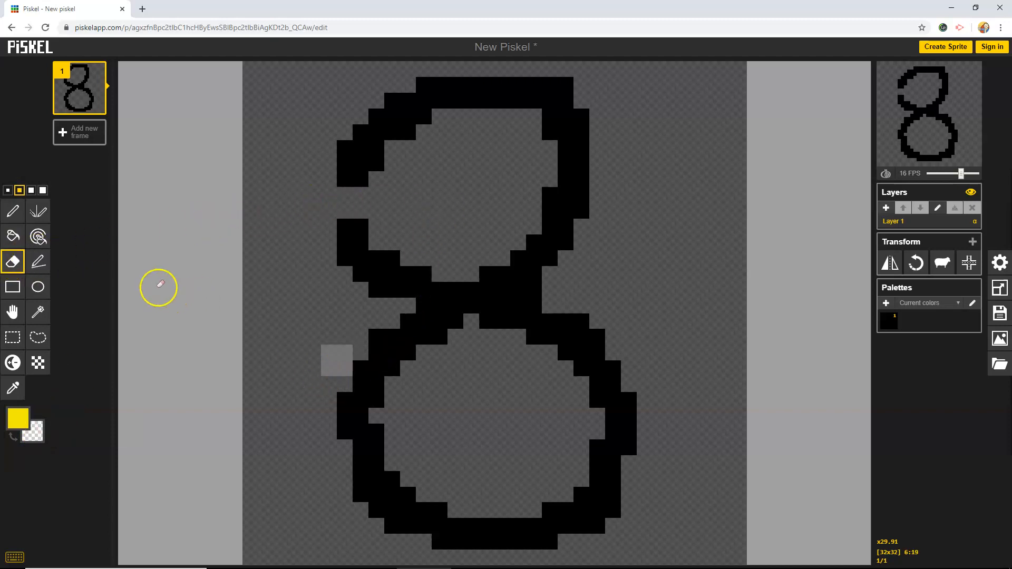
left_click(11, 243)
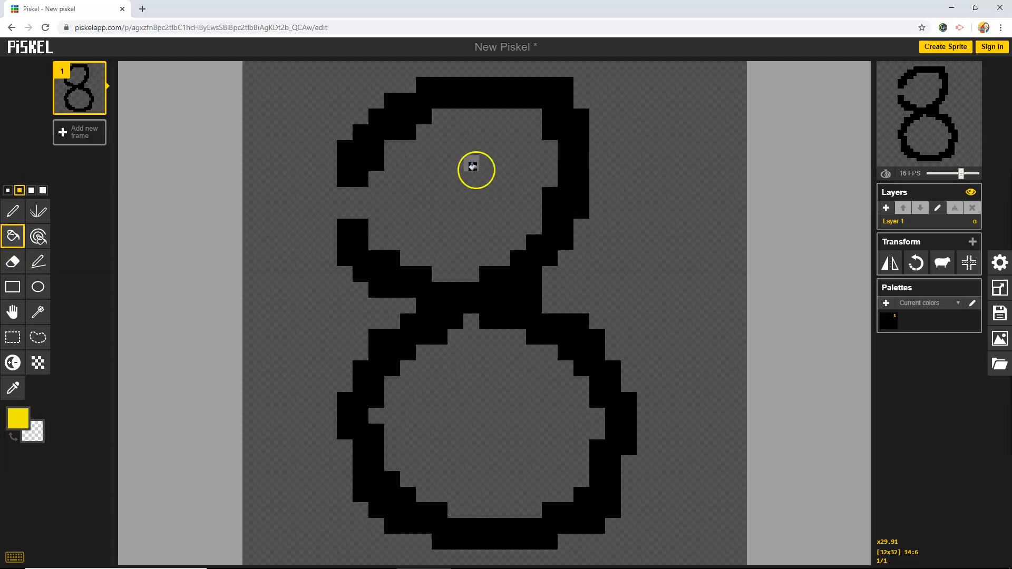
left_click(472, 166)
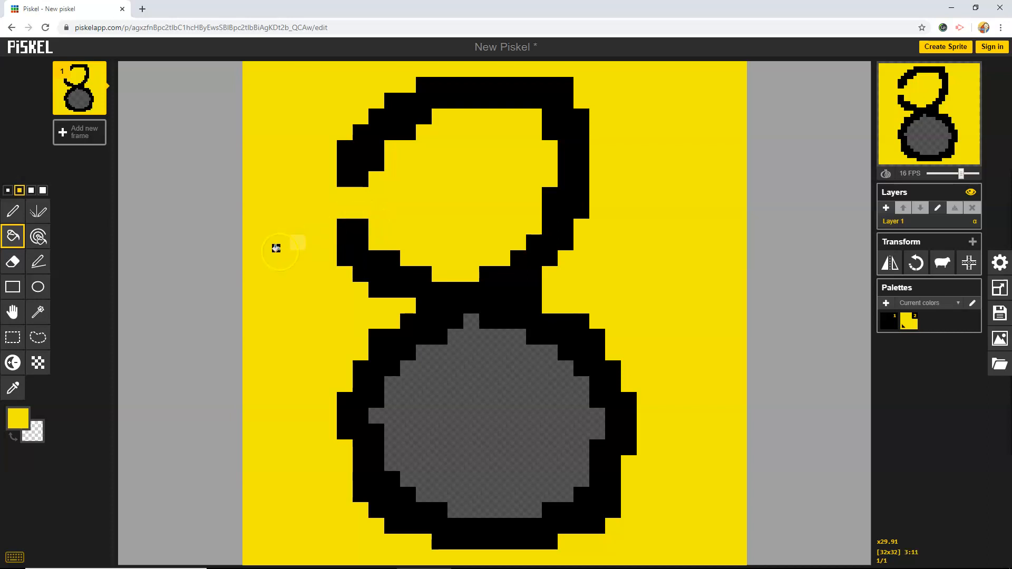
key("ctrl+z")
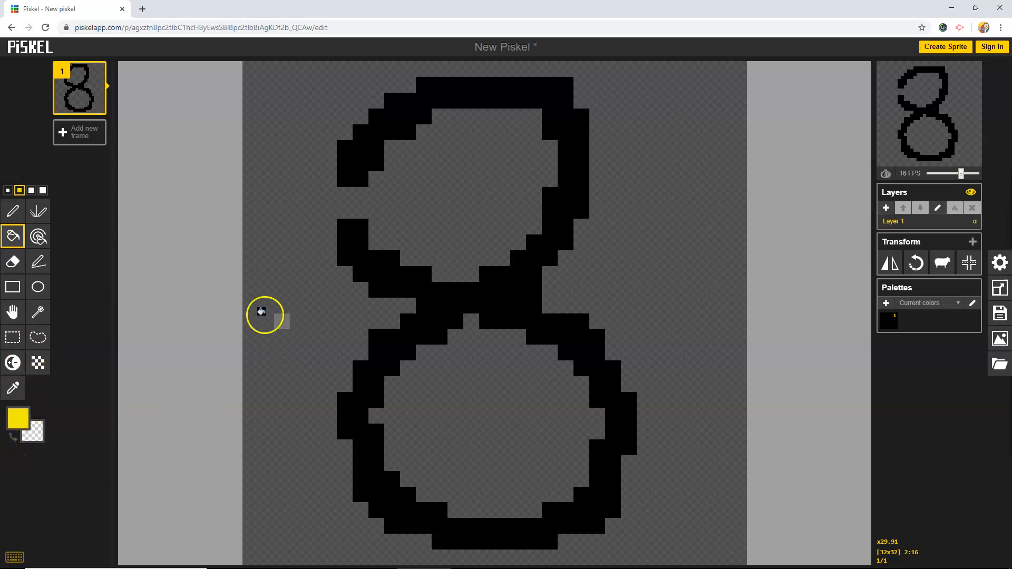
right_click(393, 273)
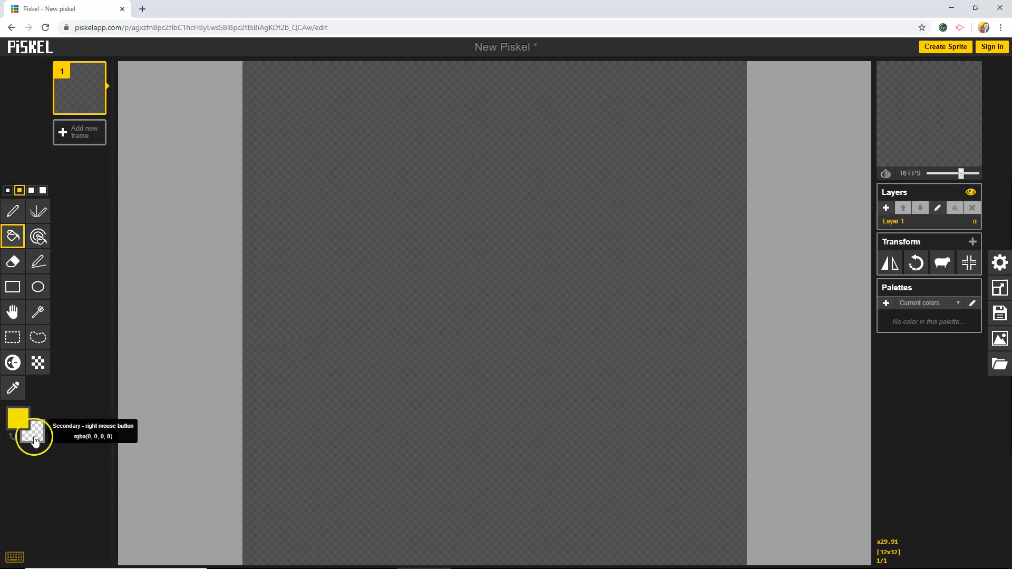
Step: Draw four black rectangle outlines, 1 pixel thick and about 14 pixels wide, in a two-by-two grid on the canvas
left_click(9, 192)
left_click(17, 416)
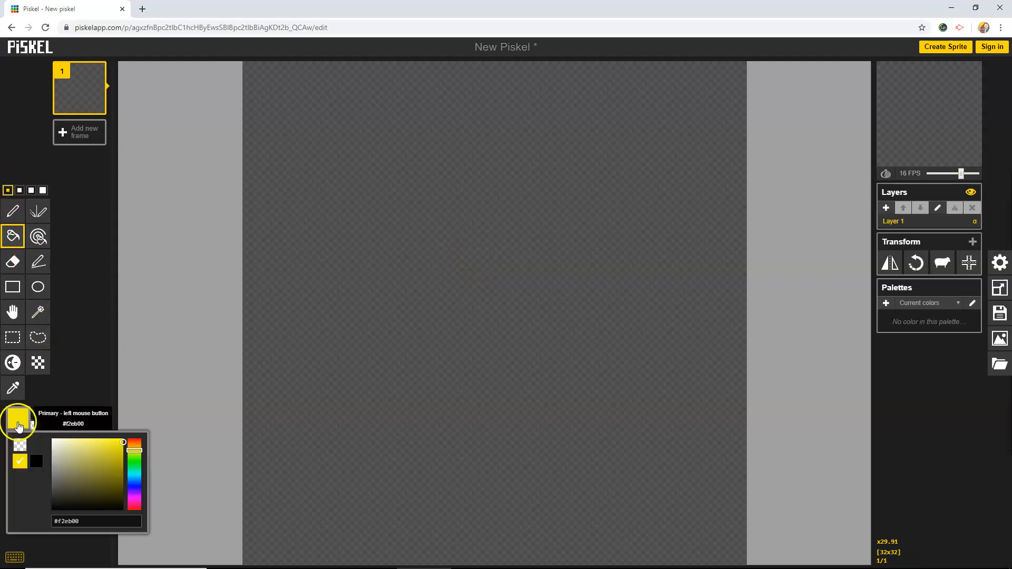
left_click(37, 461)
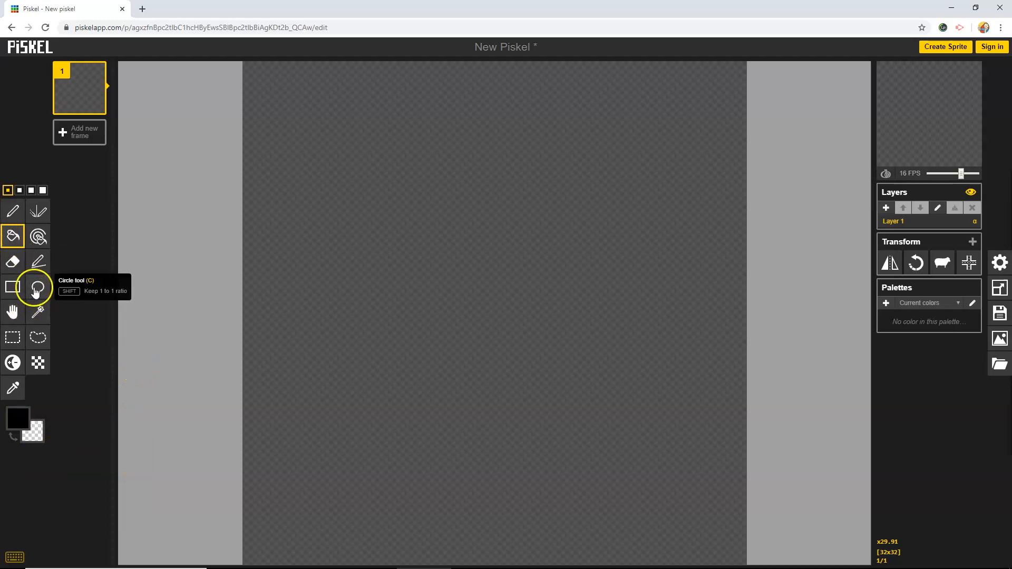
left_click(12, 287)
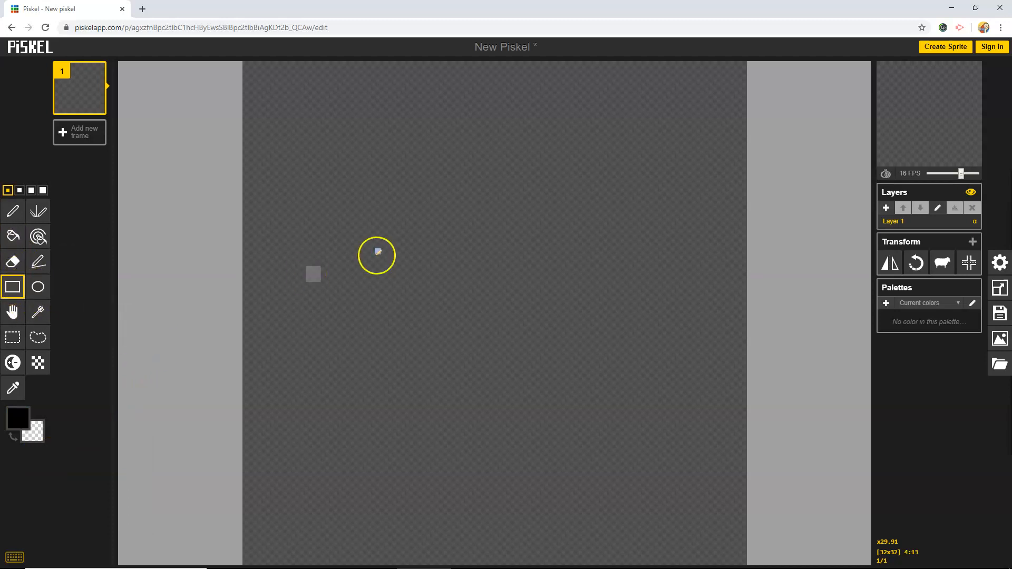
left_click_drag(287, 95, 482, 292)
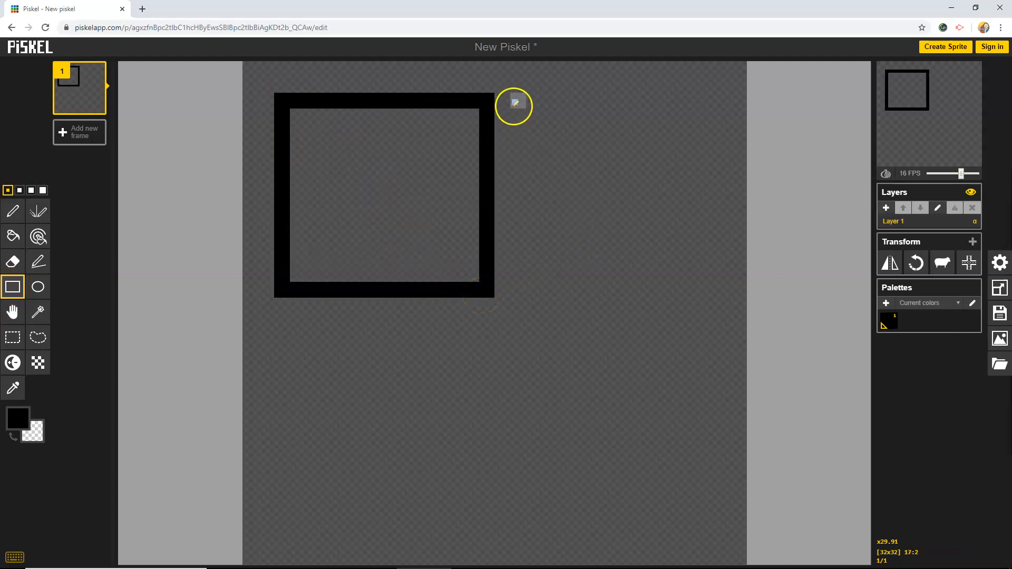
left_click_drag(515, 106, 550, 177)
left_click_drag(583, 224, 714, 287)
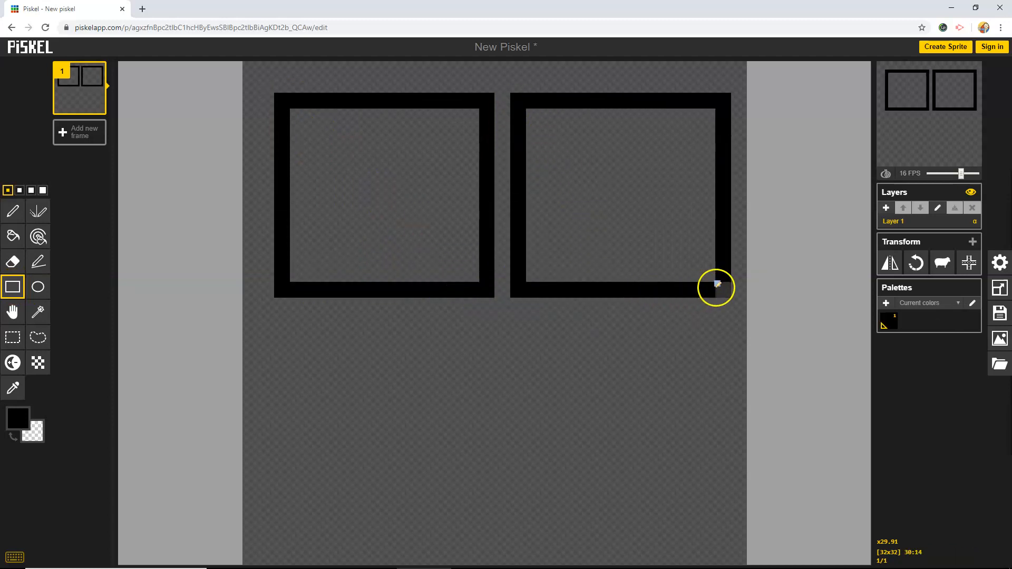
left_click_drag(279, 322, 492, 506)
left_click_drag(514, 316, 712, 528)
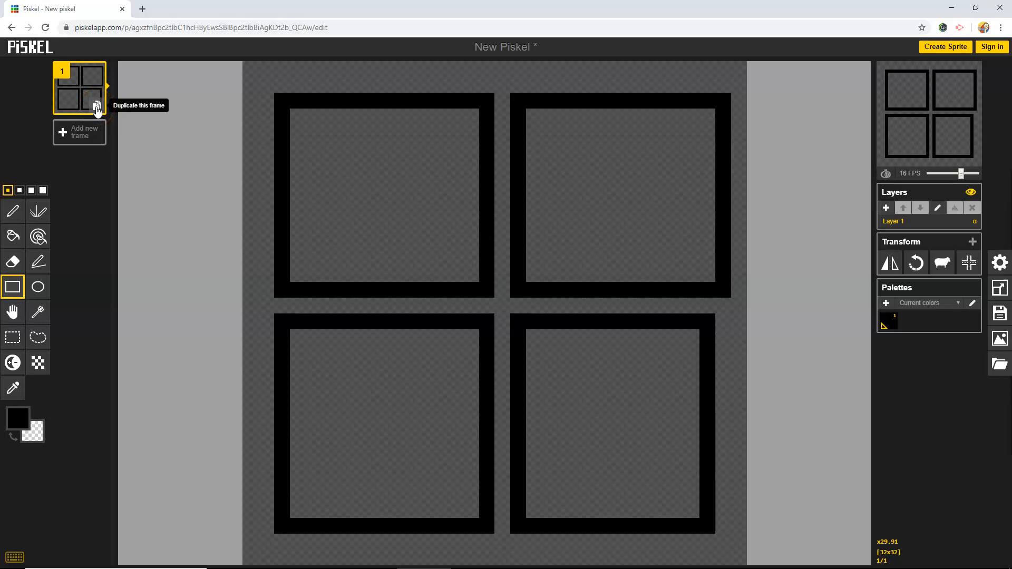
Step: Duplicate frame 1 and try out the reorder handles of the two frames
left_click(97, 107)
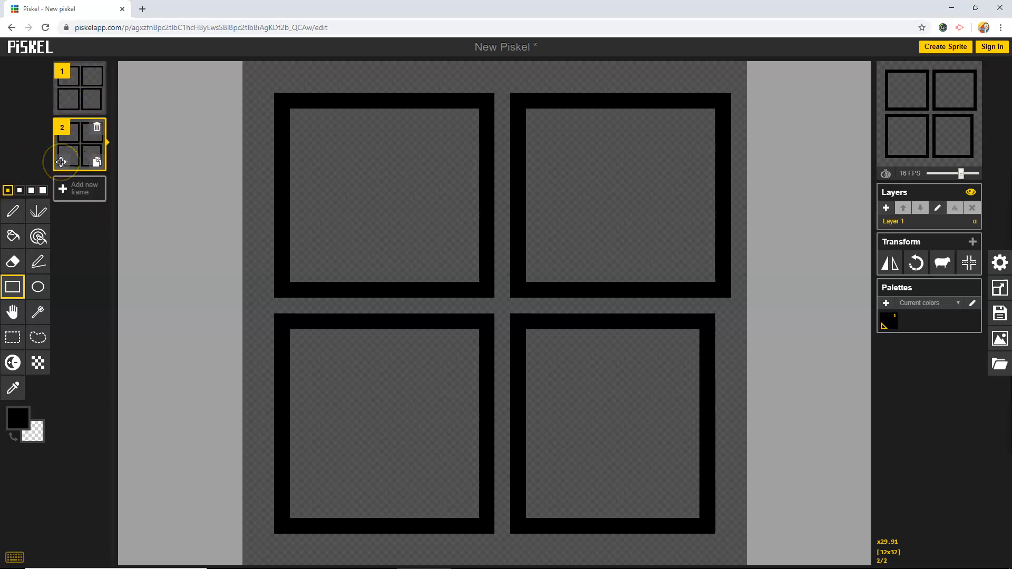
mouse_move(61, 162)
left_mouse_down()
mouse_move(75, 61)
mouse_move(76, 160)
left_mouse_up()
left_click_drag(55, 101, 77, 149)
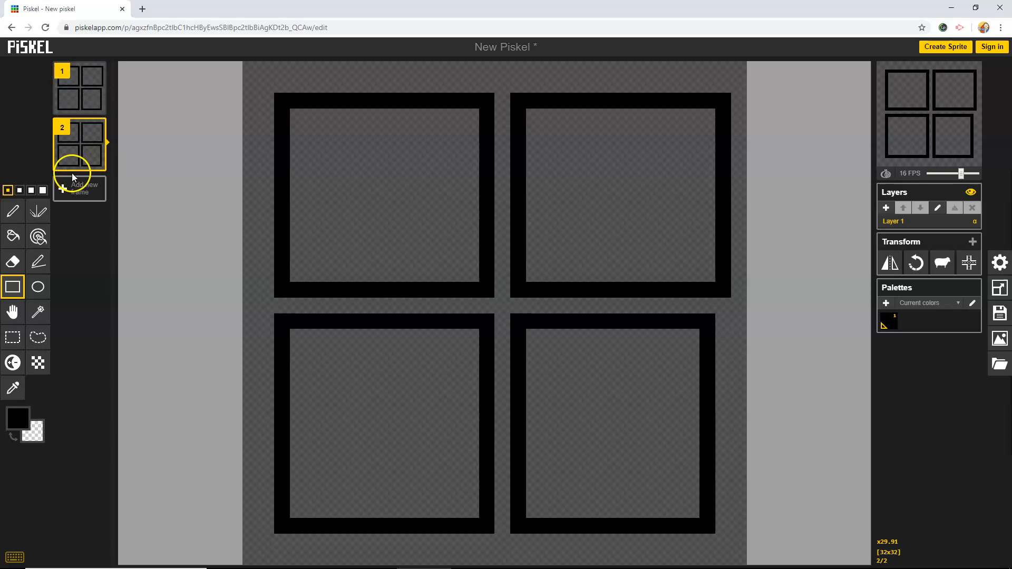
Step: Fill the upper-left square of frame 2 with red (#ff0000), and set the animation preview speed to 4 FPS
left_click(13, 235)
left_click(21, 416)
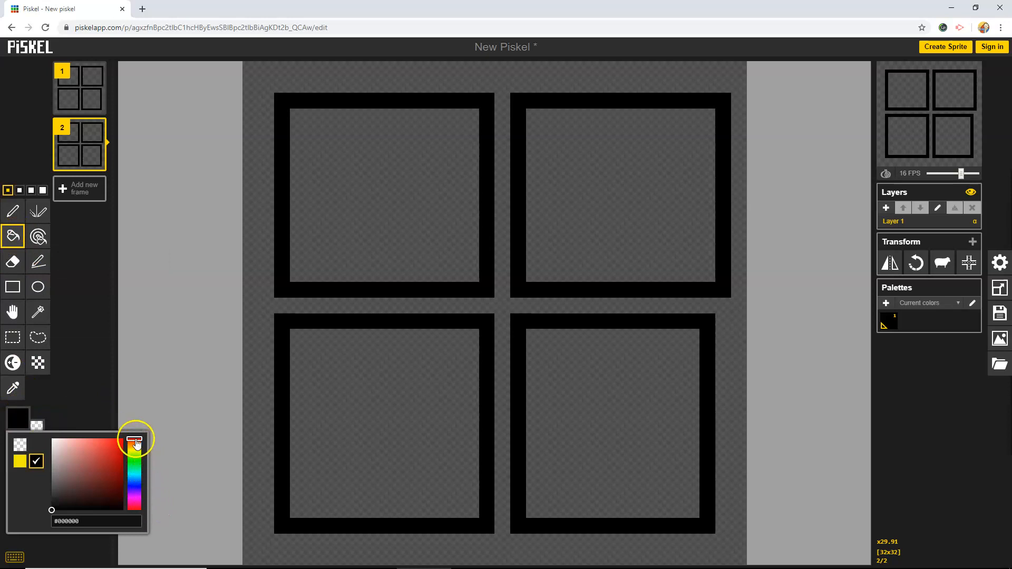
left_click_drag(99, 450, 130, 436)
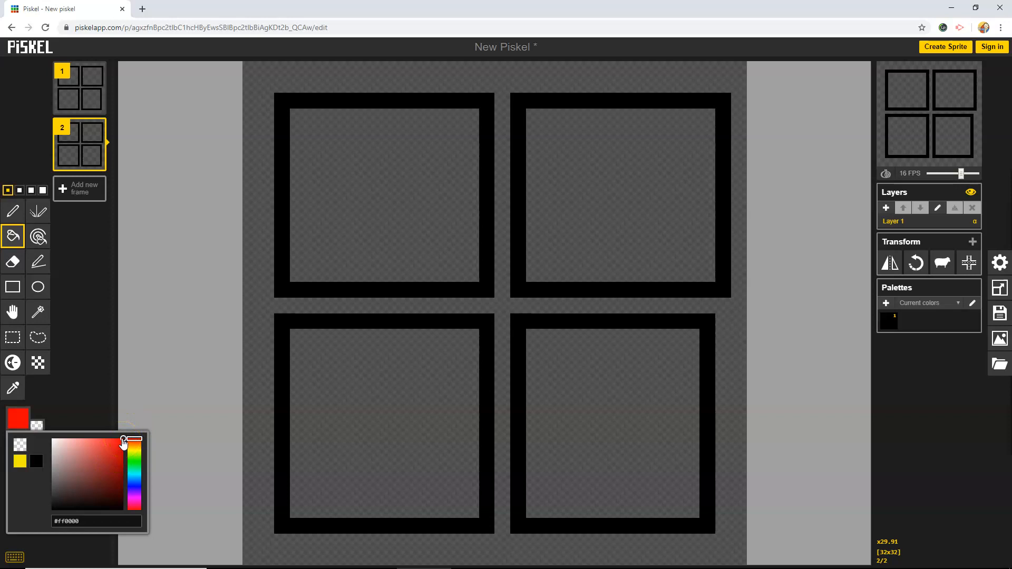
left_click(368, 174)
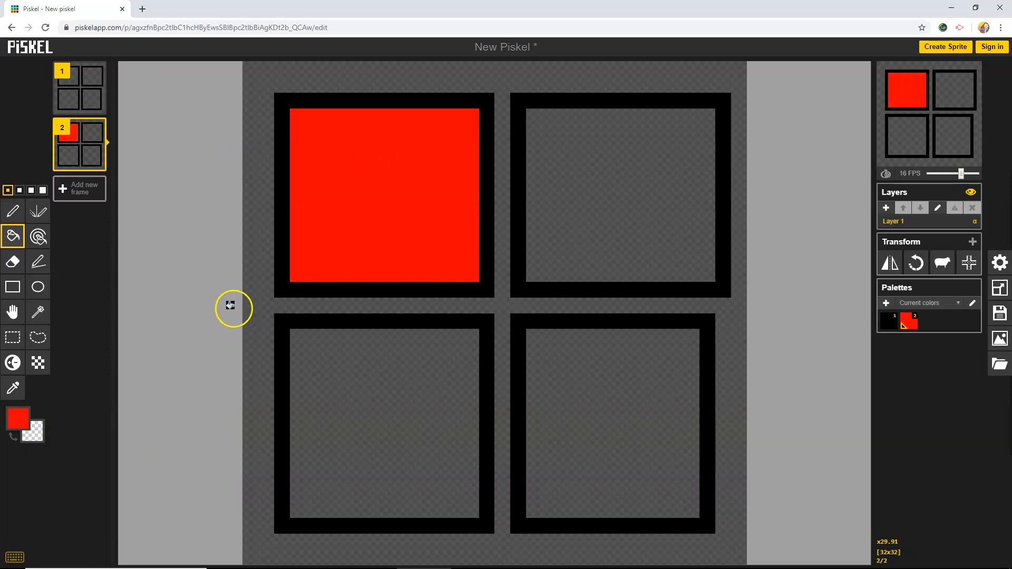
mouse_move(940, 109)
left_click_drag(962, 177, 951, 178)
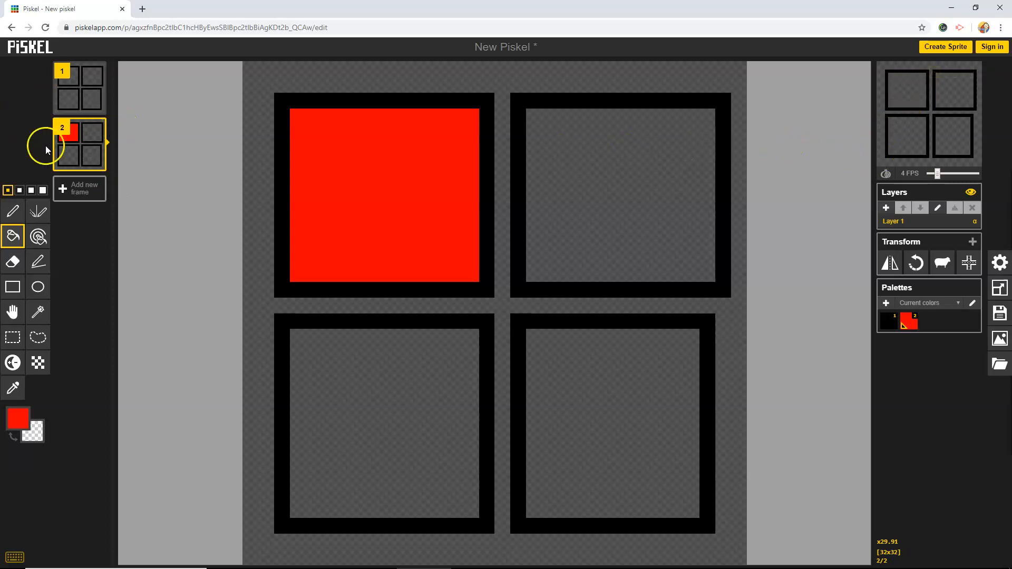
Step: Duplicate frame 2 and fill the upper-right square of the copy with green (#26ff00)
left_click(97, 164)
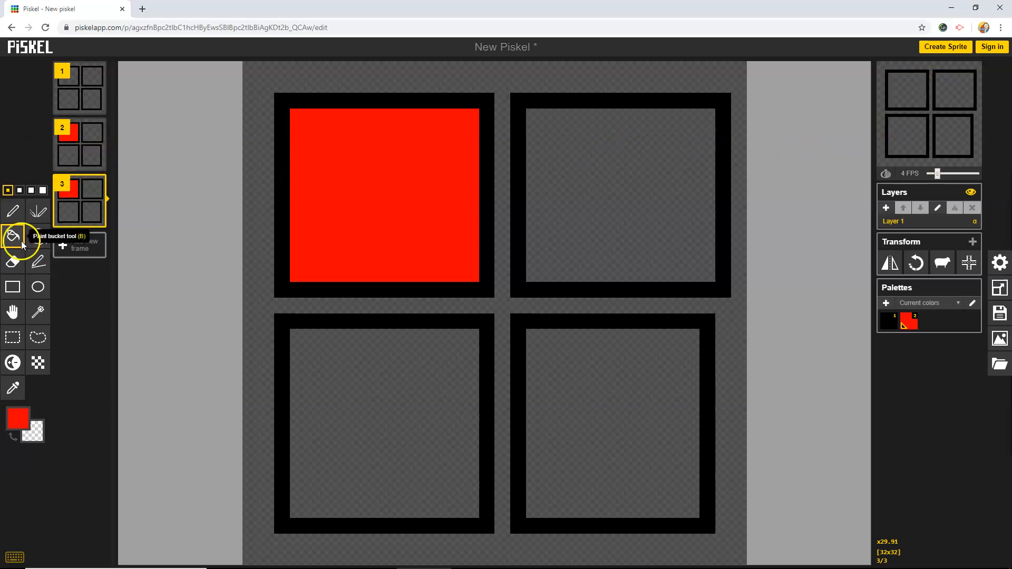
left_click(18, 417)
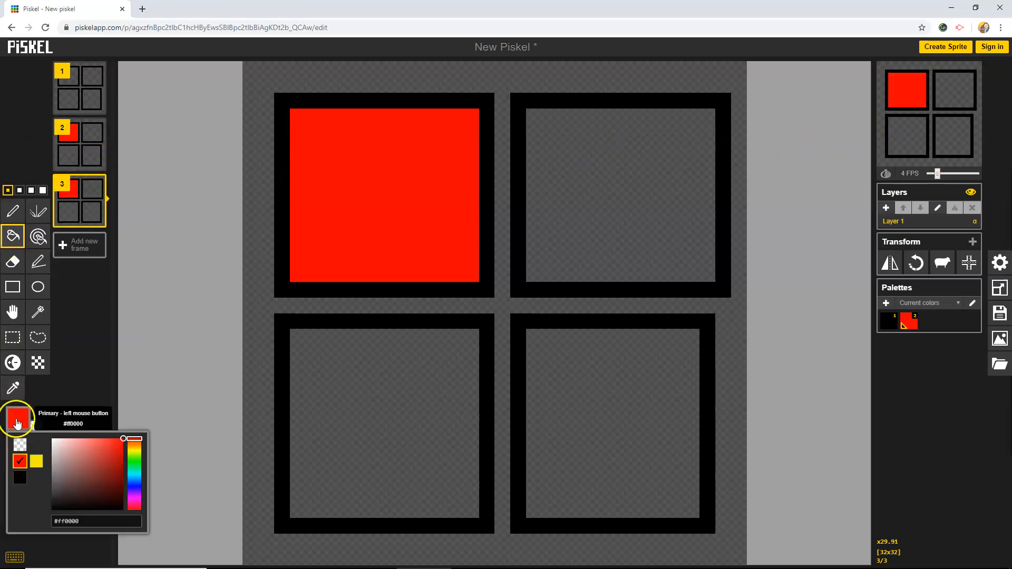
left_click(139, 461)
left_click(120, 454)
left_click(564, 206)
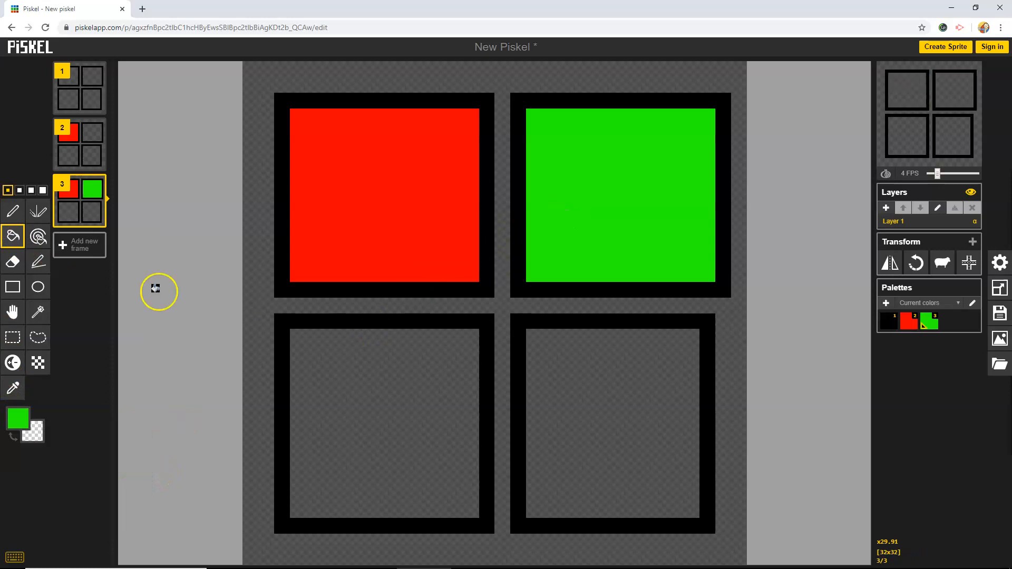
Step: Duplicate frame 3 and fill the lower-left square of the copy with blue (#0008ff)
left_click(96, 220)
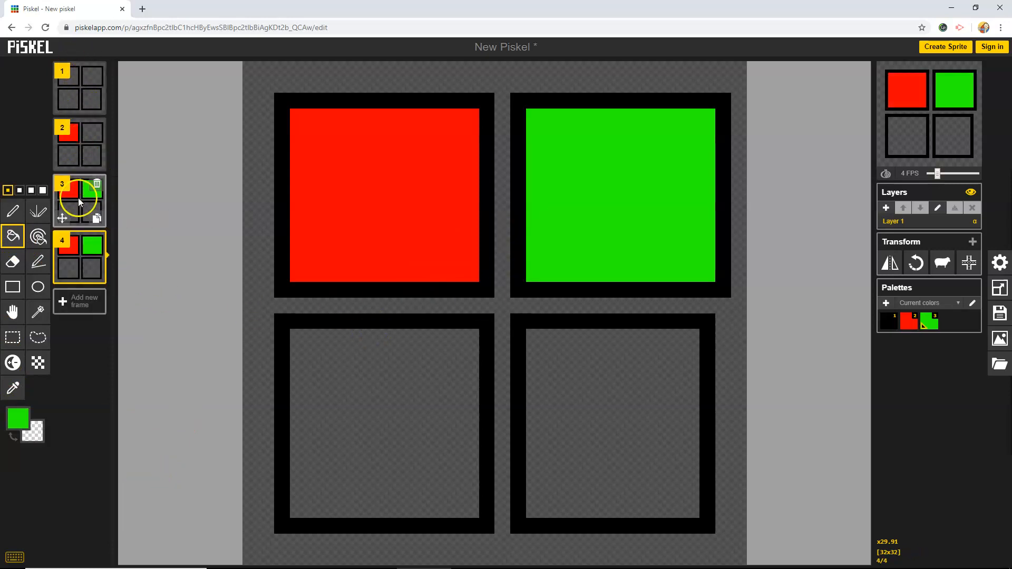
left_click(17, 429)
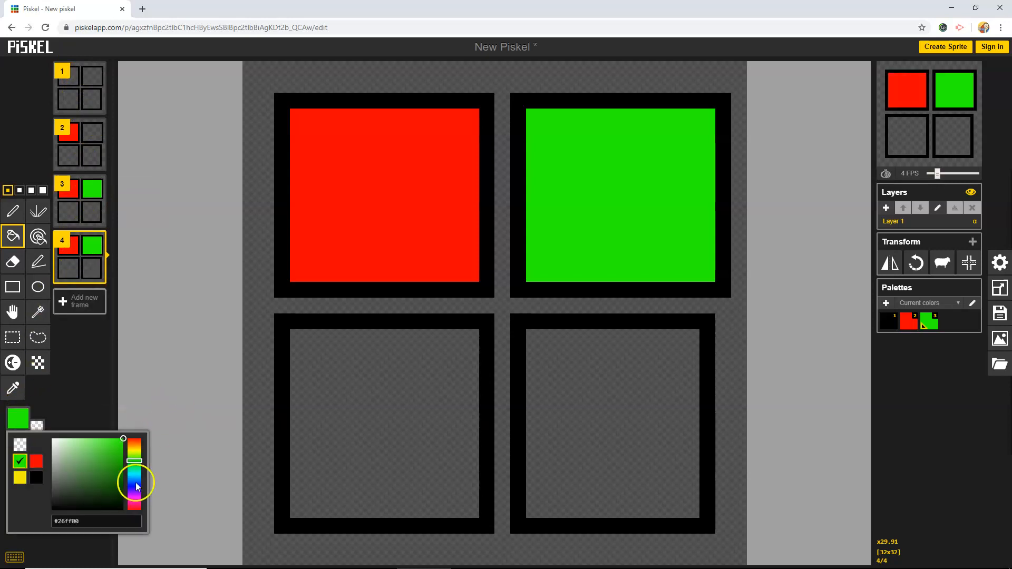
left_click(133, 485)
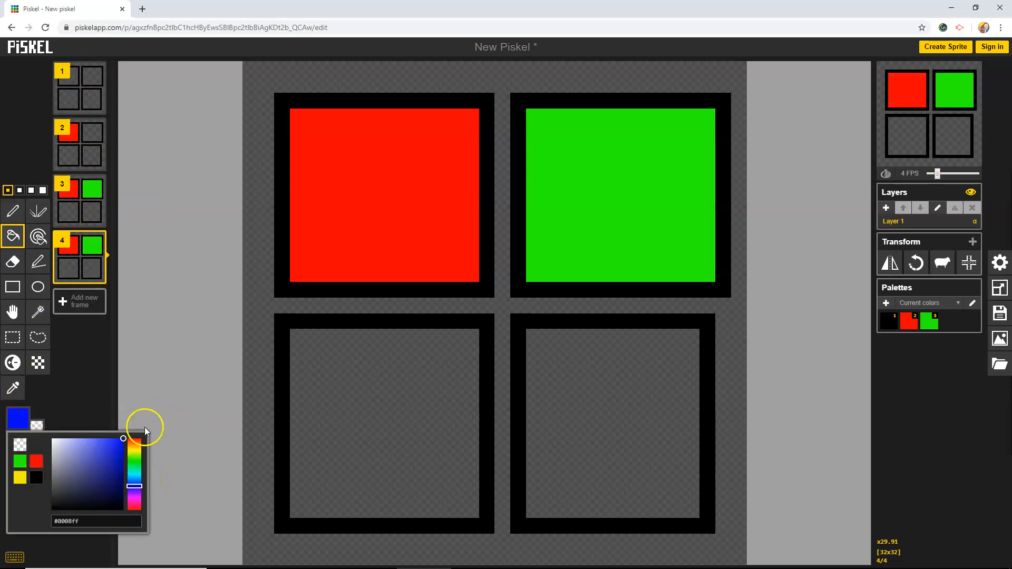
left_click(327, 400)
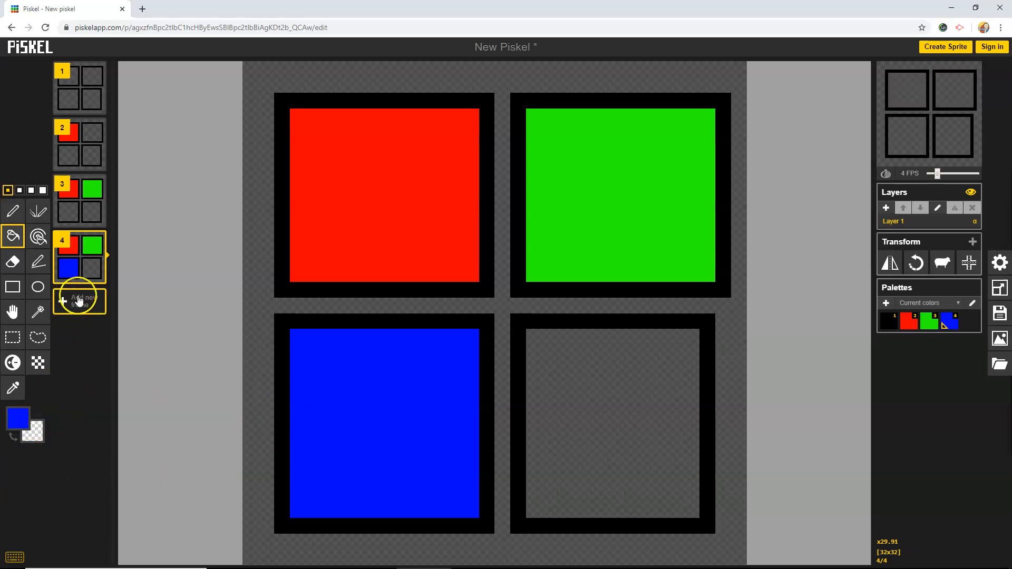
Step: Duplicate frame 4 and fill the lower-right square of the copy with yellow
left_click(94, 271)
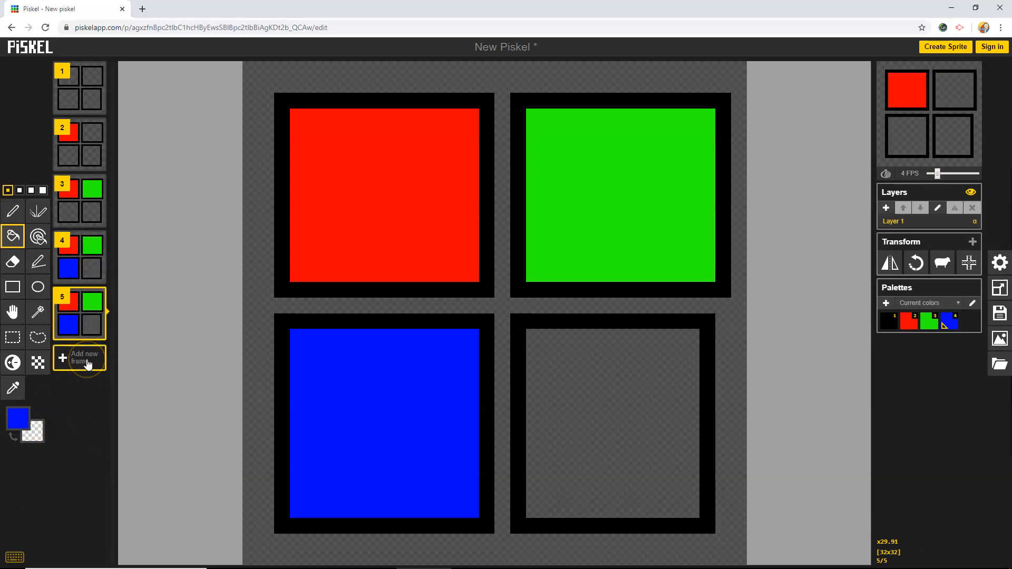
left_click(14, 425)
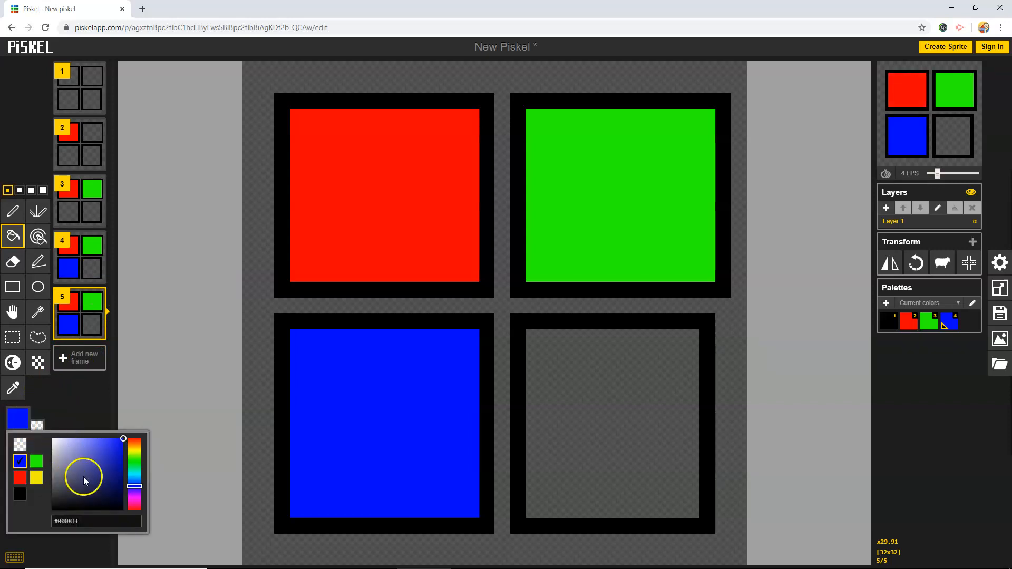
left_click(36, 477)
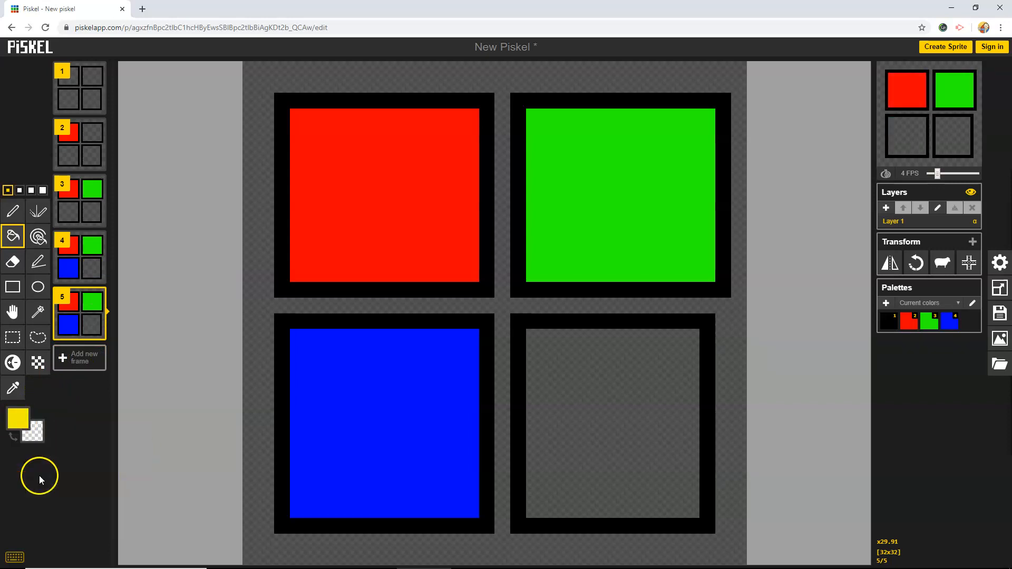
left_click(576, 480)
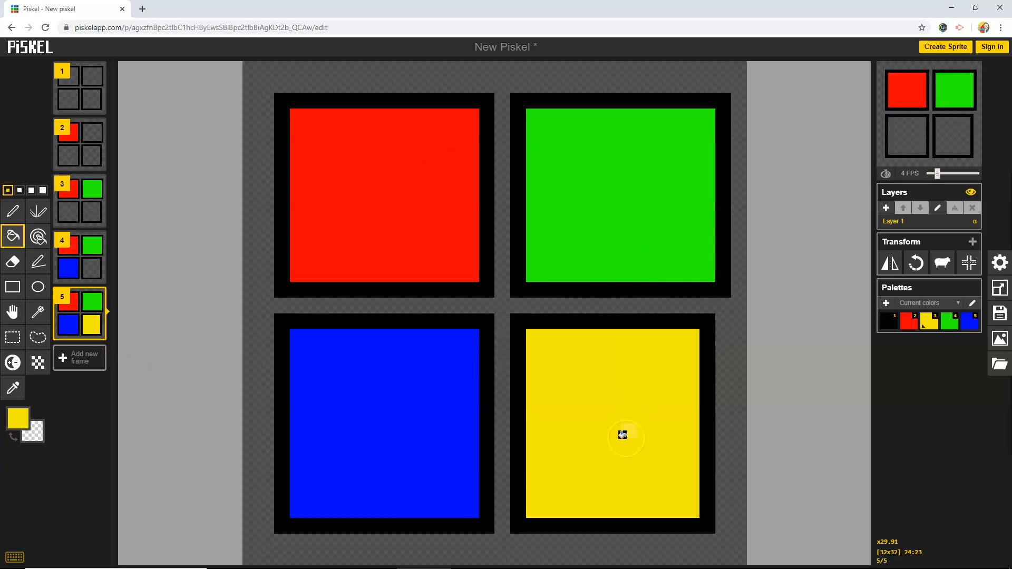
Step: Reorder the last two frames by moving frame 4 below frame 5
mouse_move(100, 332)
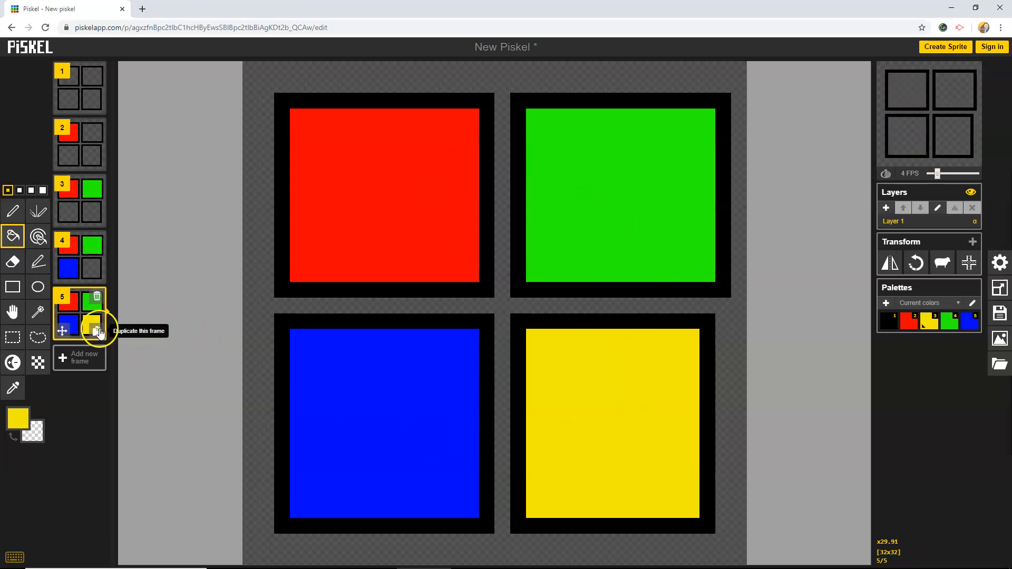
mouse_move(74, 257)
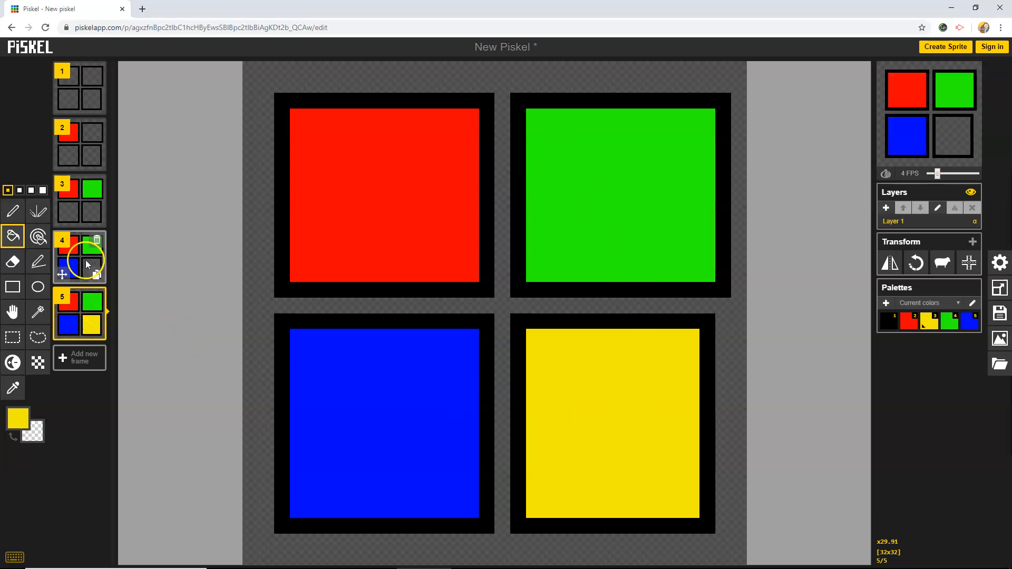
left_click_drag(79, 257, 81, 309)
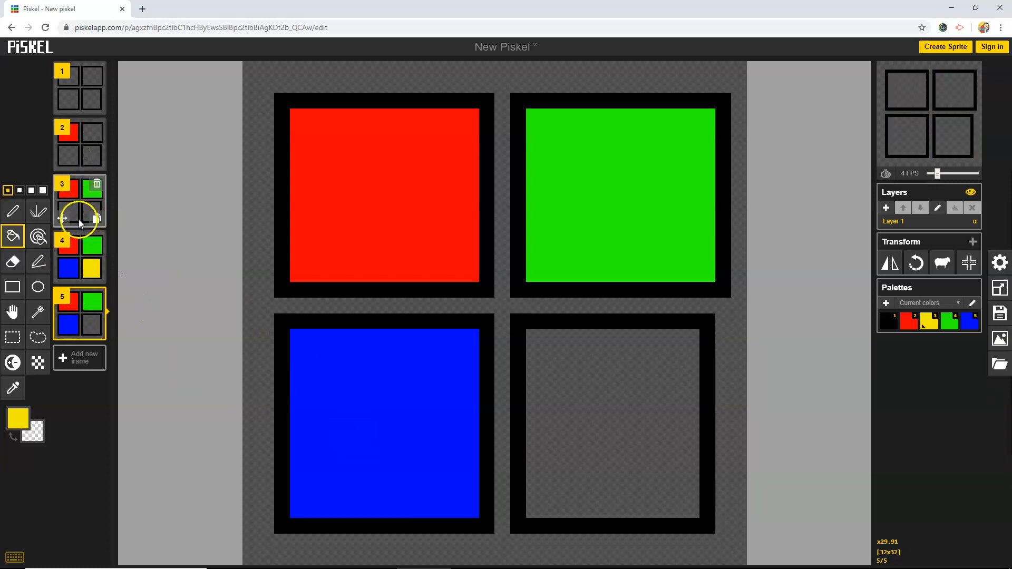
Step: Clear the blue fill from frame 4's lower-left square and fill frame 5's lower-right square with yellow
left_click(79, 262)
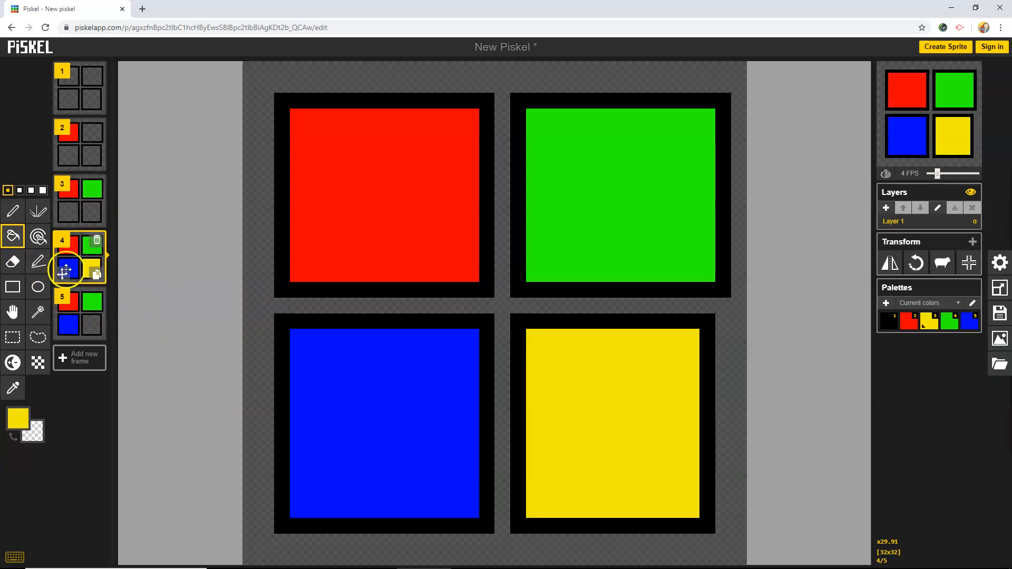
right_click(353, 369)
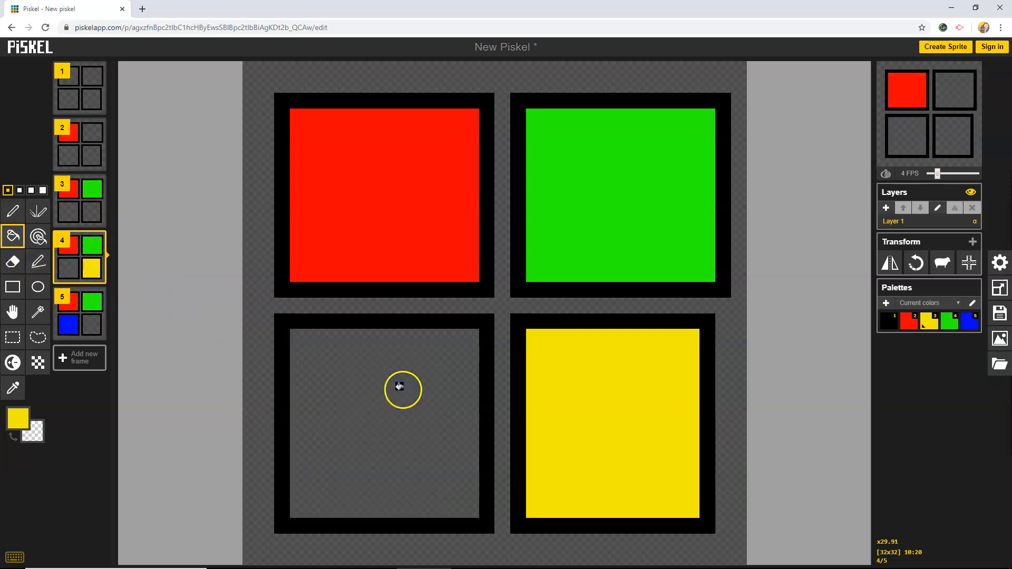
left_click(82, 314)
left_click(583, 429)
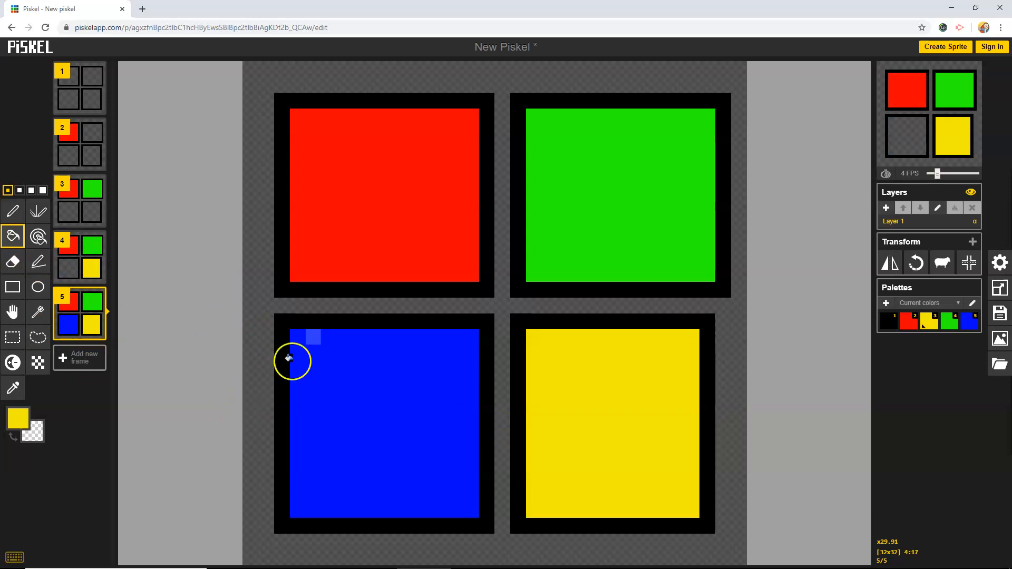
Step: Duplicate frame 5 and clear the blue fill from the lower-left square of the copy
mouse_move(909, 74)
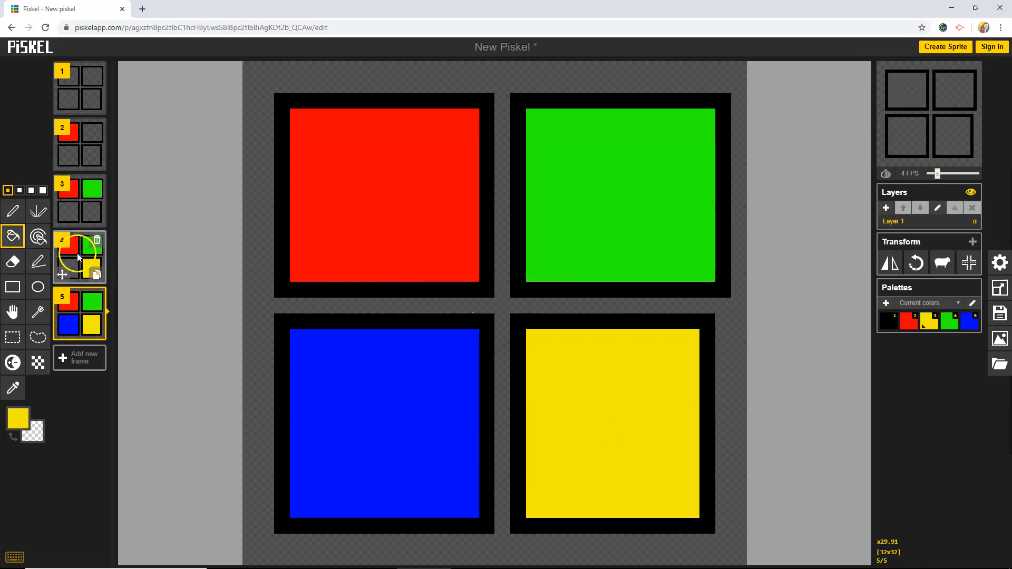
left_click(96, 330)
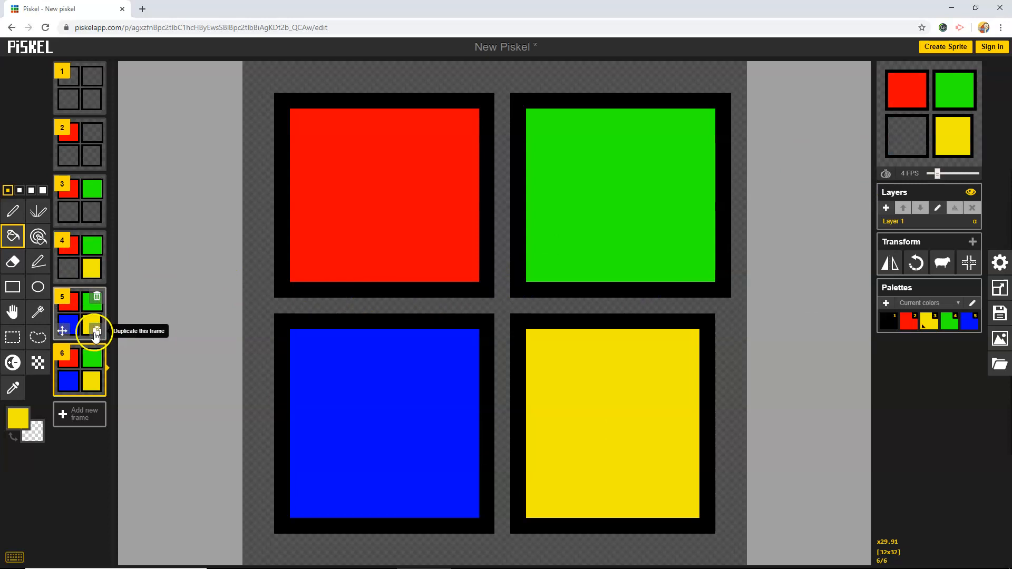
mouse_move(76, 382)
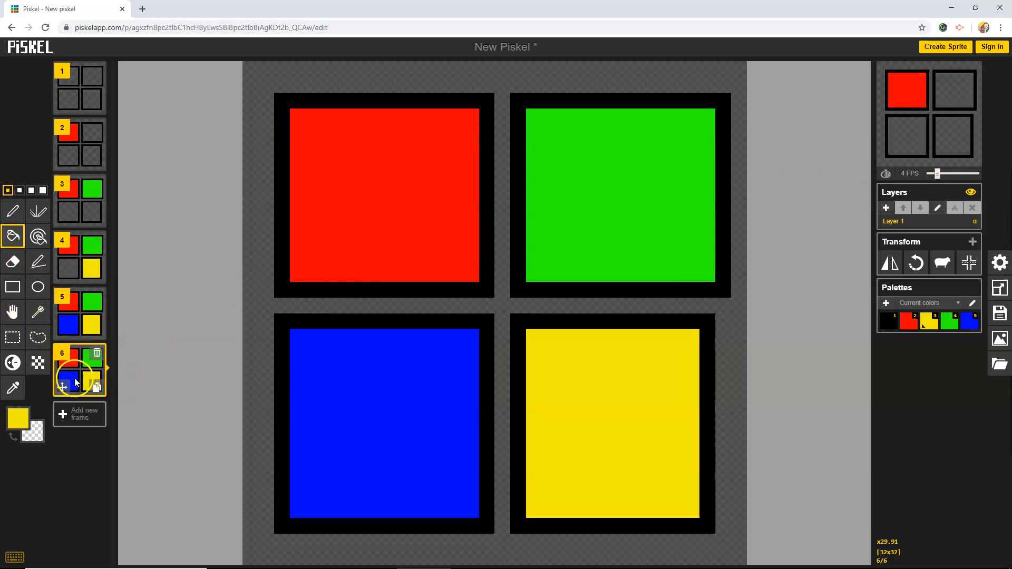
left_click(13, 262)
left_click_drag(296, 333, 447, 489)
left_click(13, 236)
right_click(375, 474)
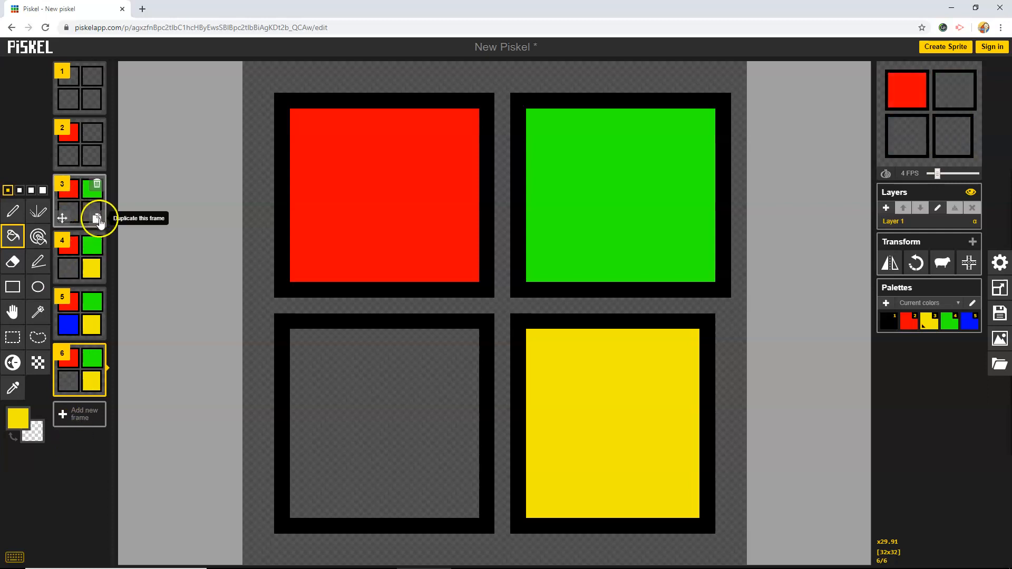
Step: Duplicate the red-and-green frame 3 and the red-only frame 2, moving each copy to the end of the animation
left_click(97, 219)
left_click_drag(62, 274, 68, 453)
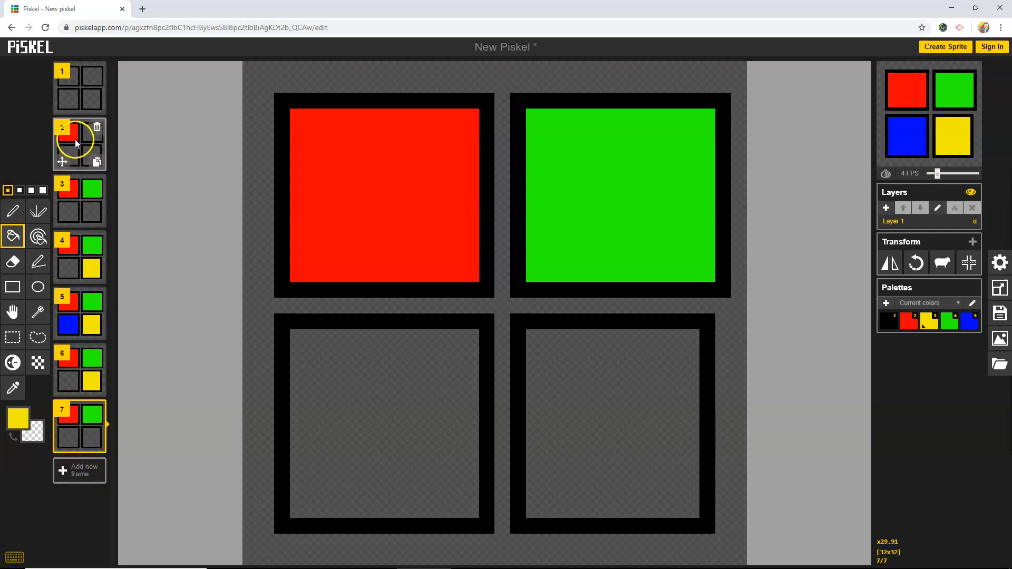
left_click(94, 160)
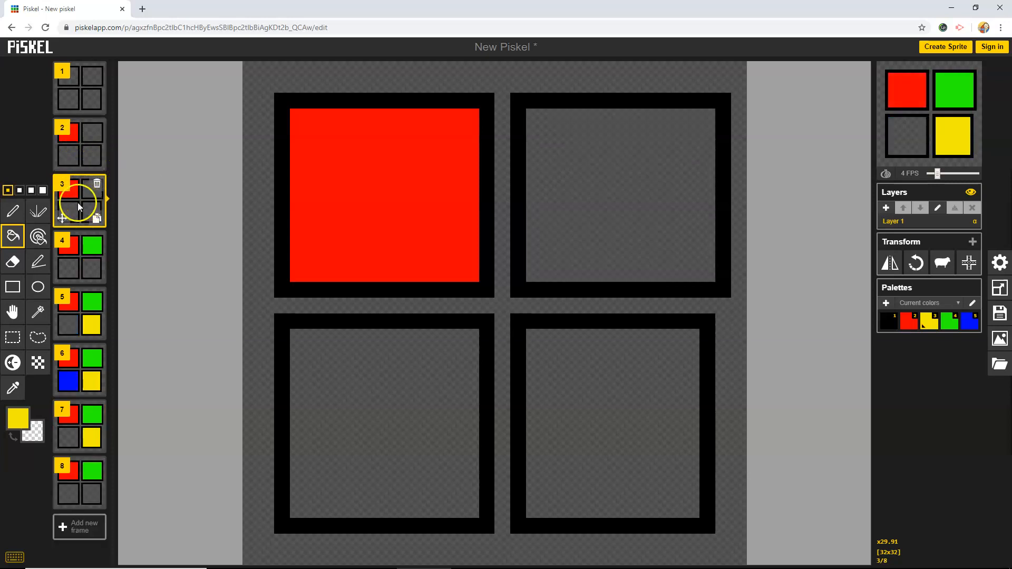
left_click_drag(63, 212, 75, 533)
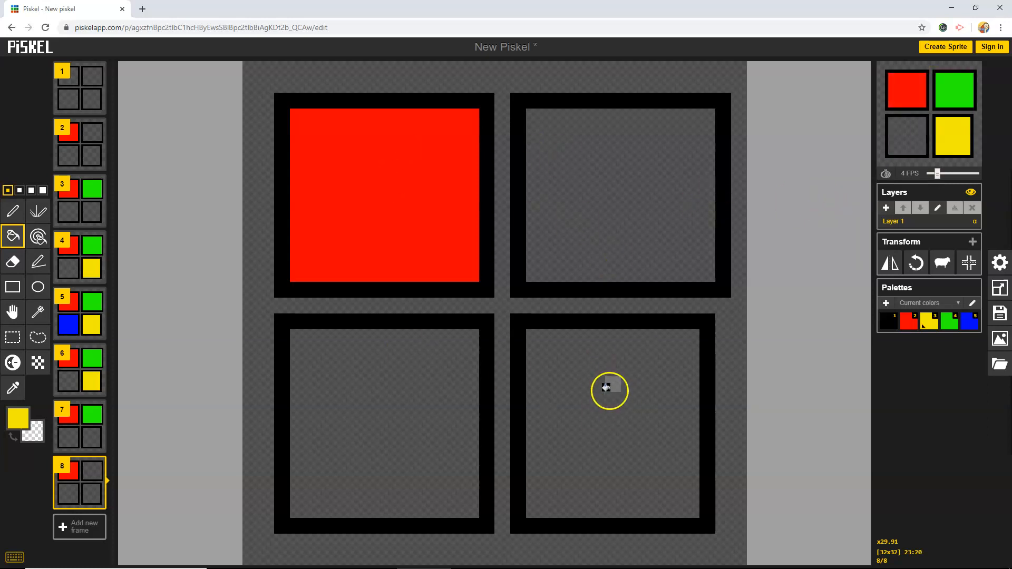
Step: Export the animation by downloading it as an animated GIF, and show the downloaded file in its folder
left_click(1000, 340)
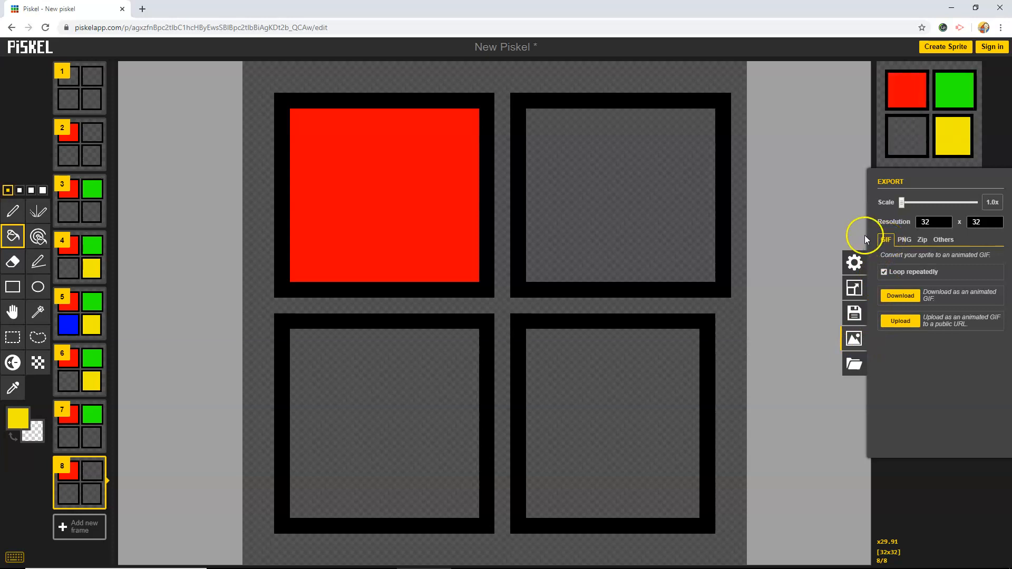
left_click(912, 307)
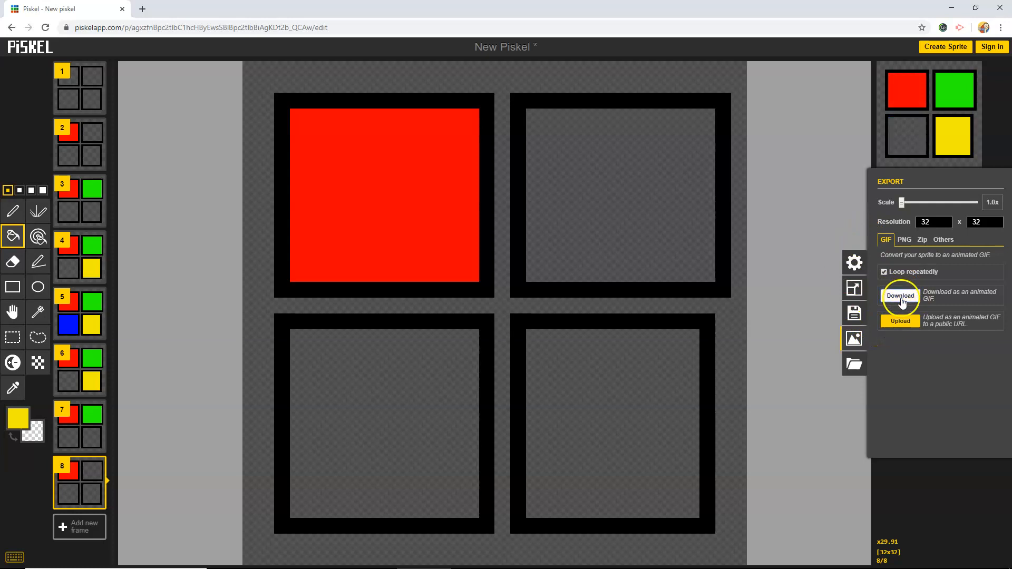
mouse_move(45, 553)
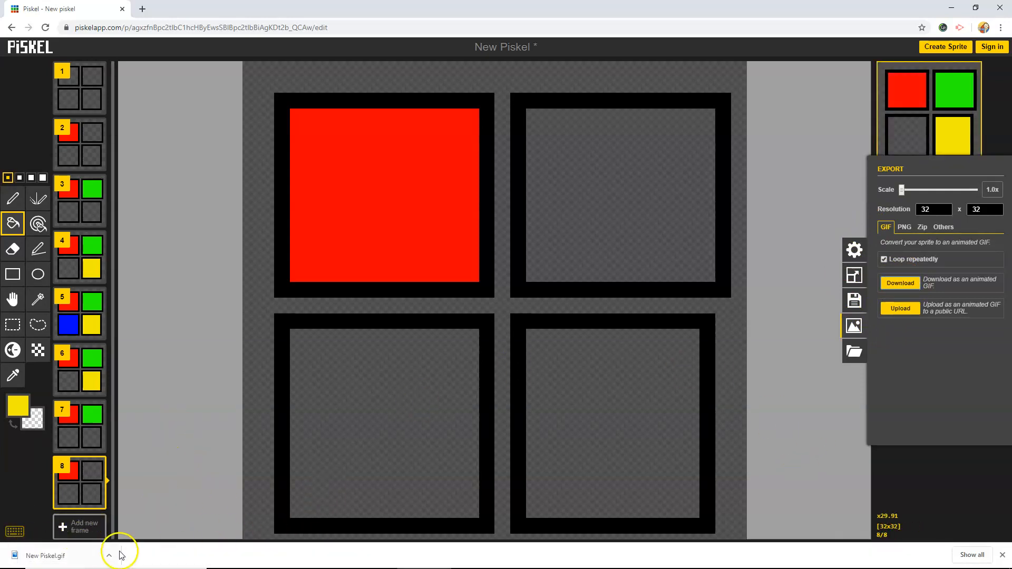
left_click(109, 558)
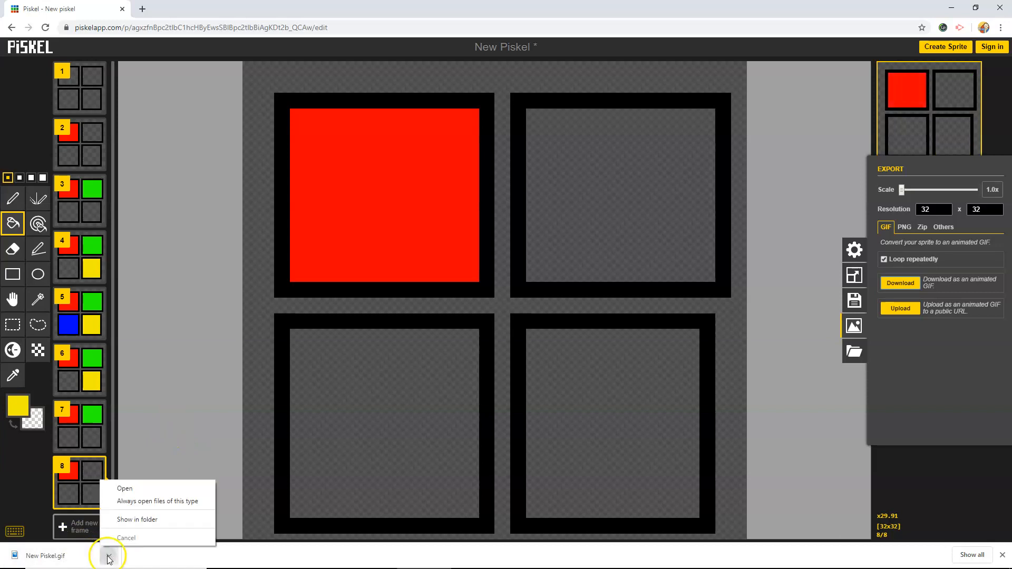
left_click(134, 519)
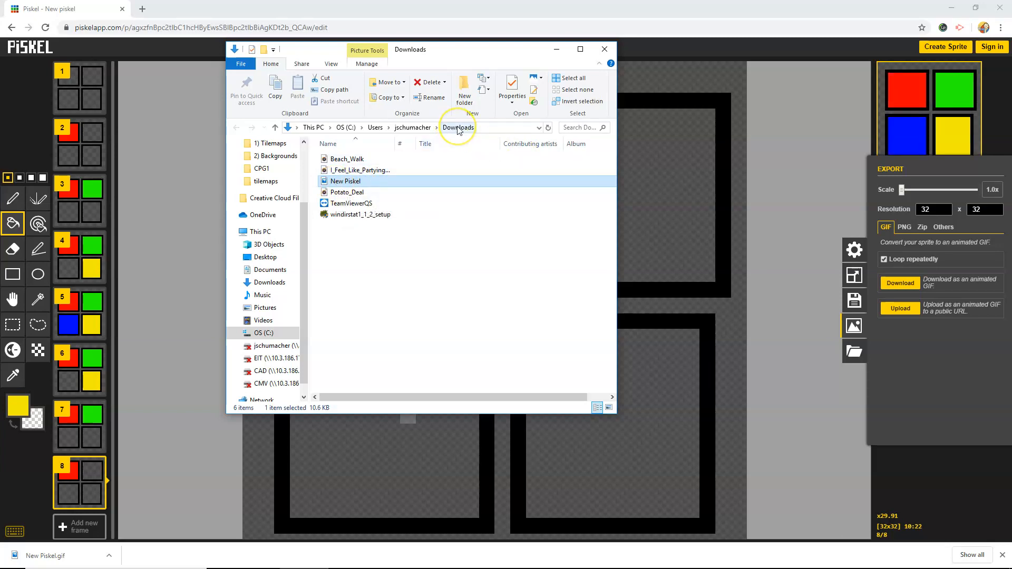
Step: Rename the New Piskel file to the author's name followed by "Animation 1", and widen the Name column to fit it
right_click(363, 183)
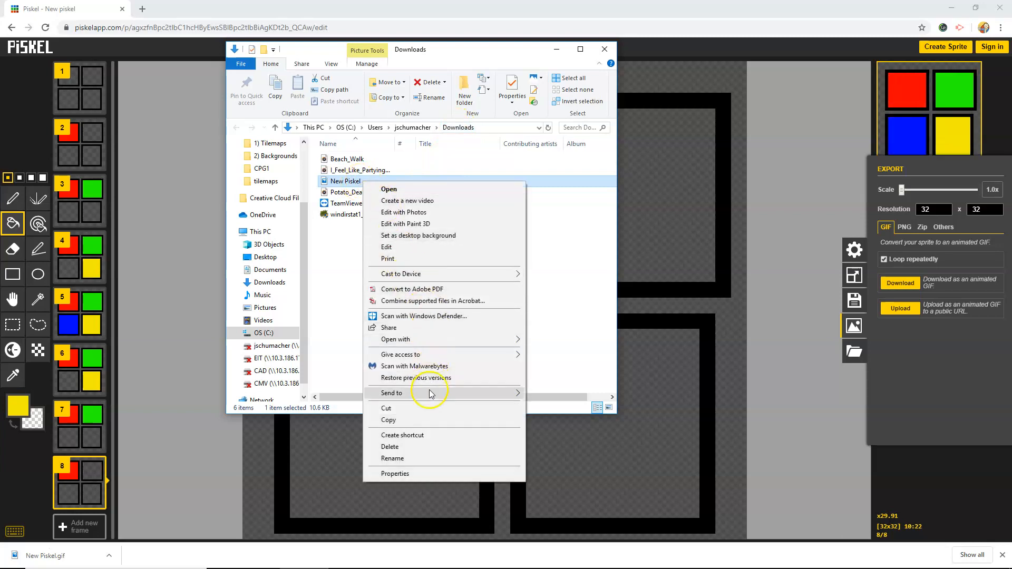
left_click(393, 458)
type("Schumacher,")
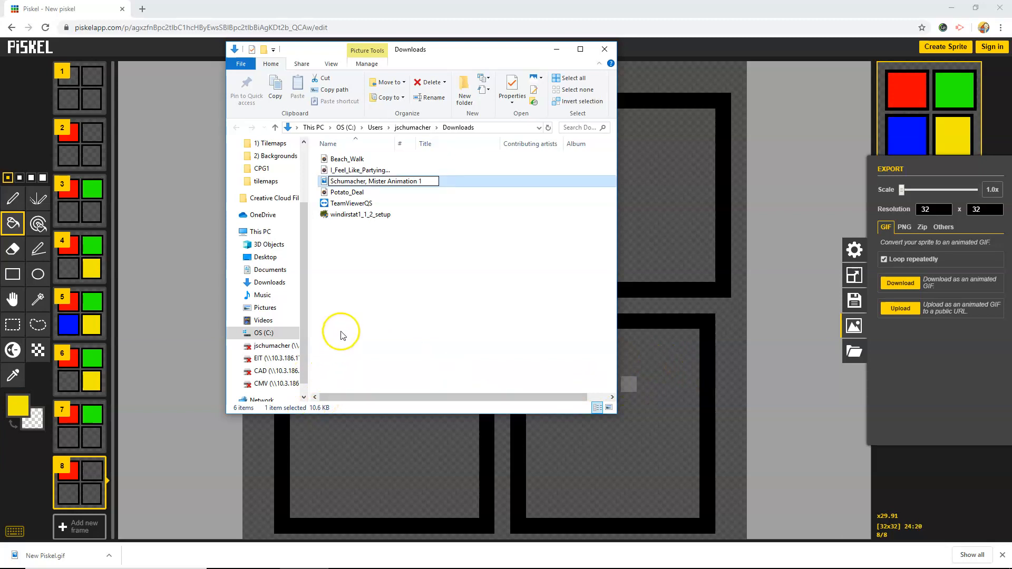
key("Return")
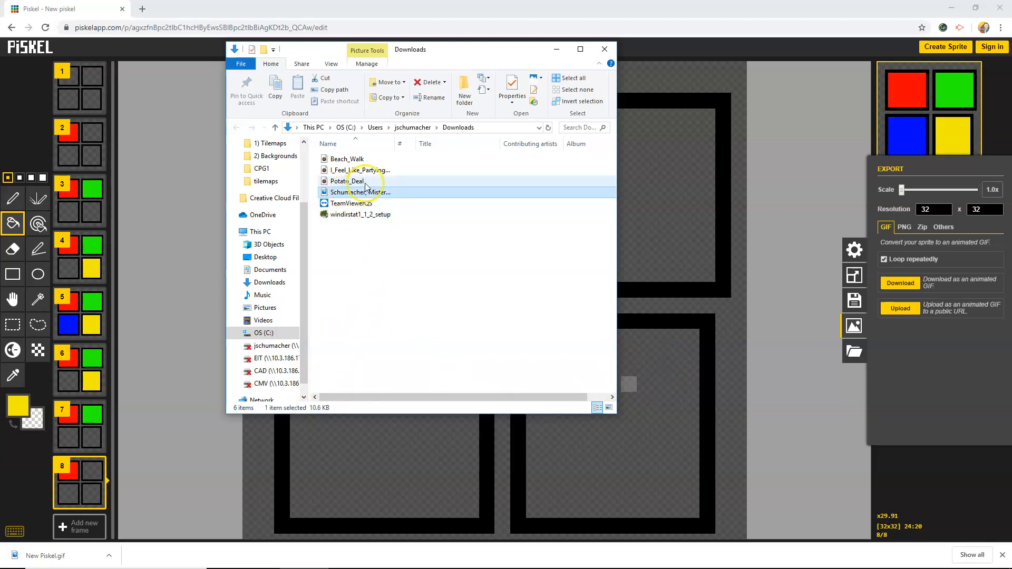
left_click_drag(394, 143, 460, 143)
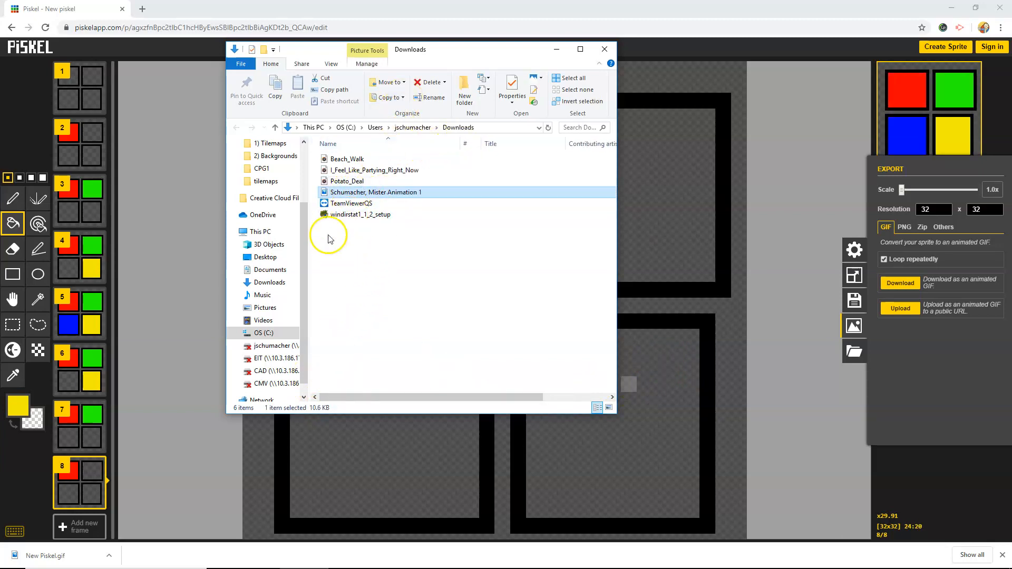